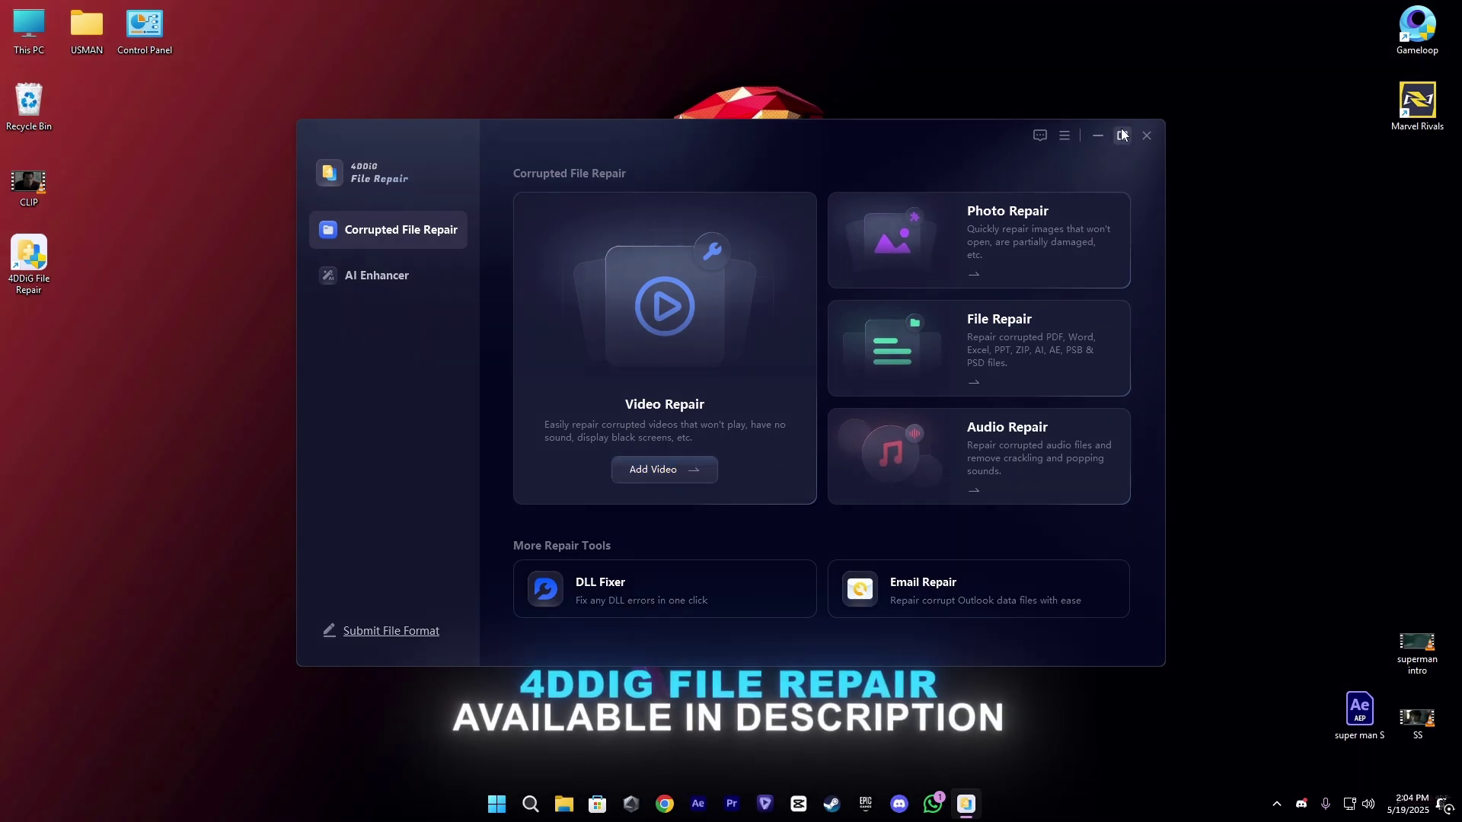
# Maximize 4DDiG File Repair and switch to its AI Enhancer section
pyautogui.click(1122, 134)
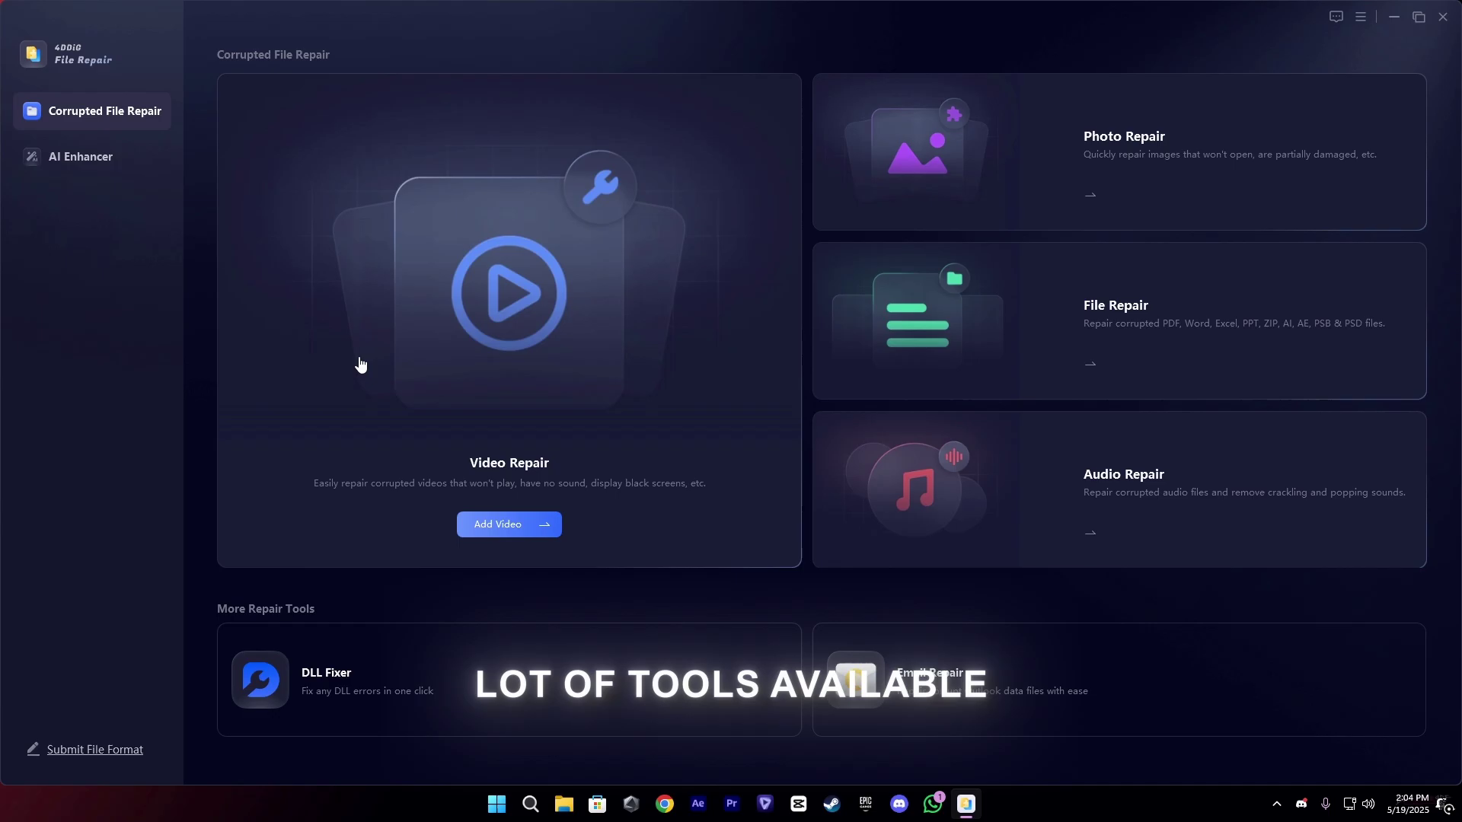
pyautogui.click(115, 158)
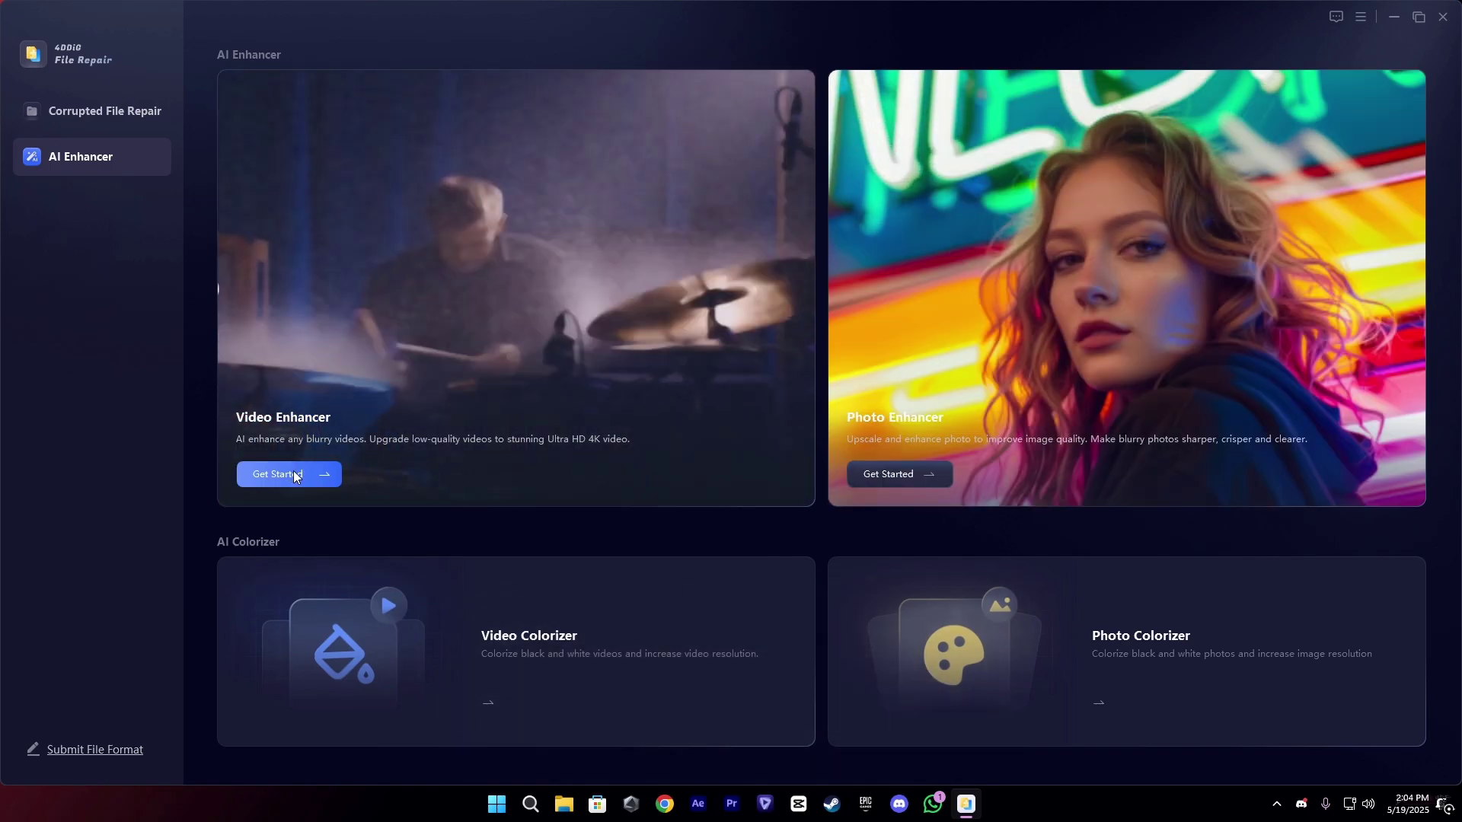
# Start the Video Enhancer and import CLIP.mp4 from the Desktop
pyautogui.click(294, 474)
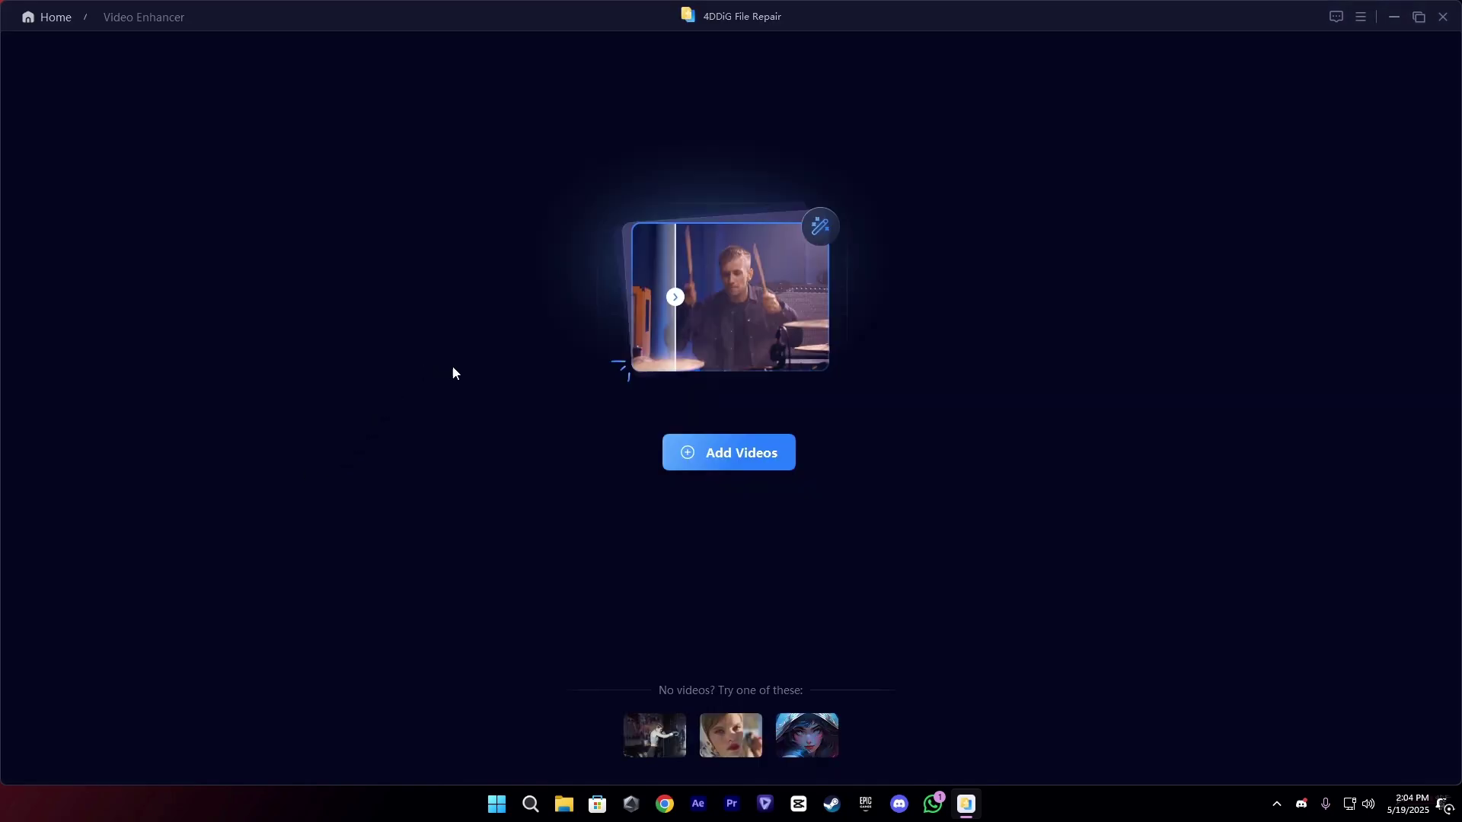
pyautogui.click(743, 466)
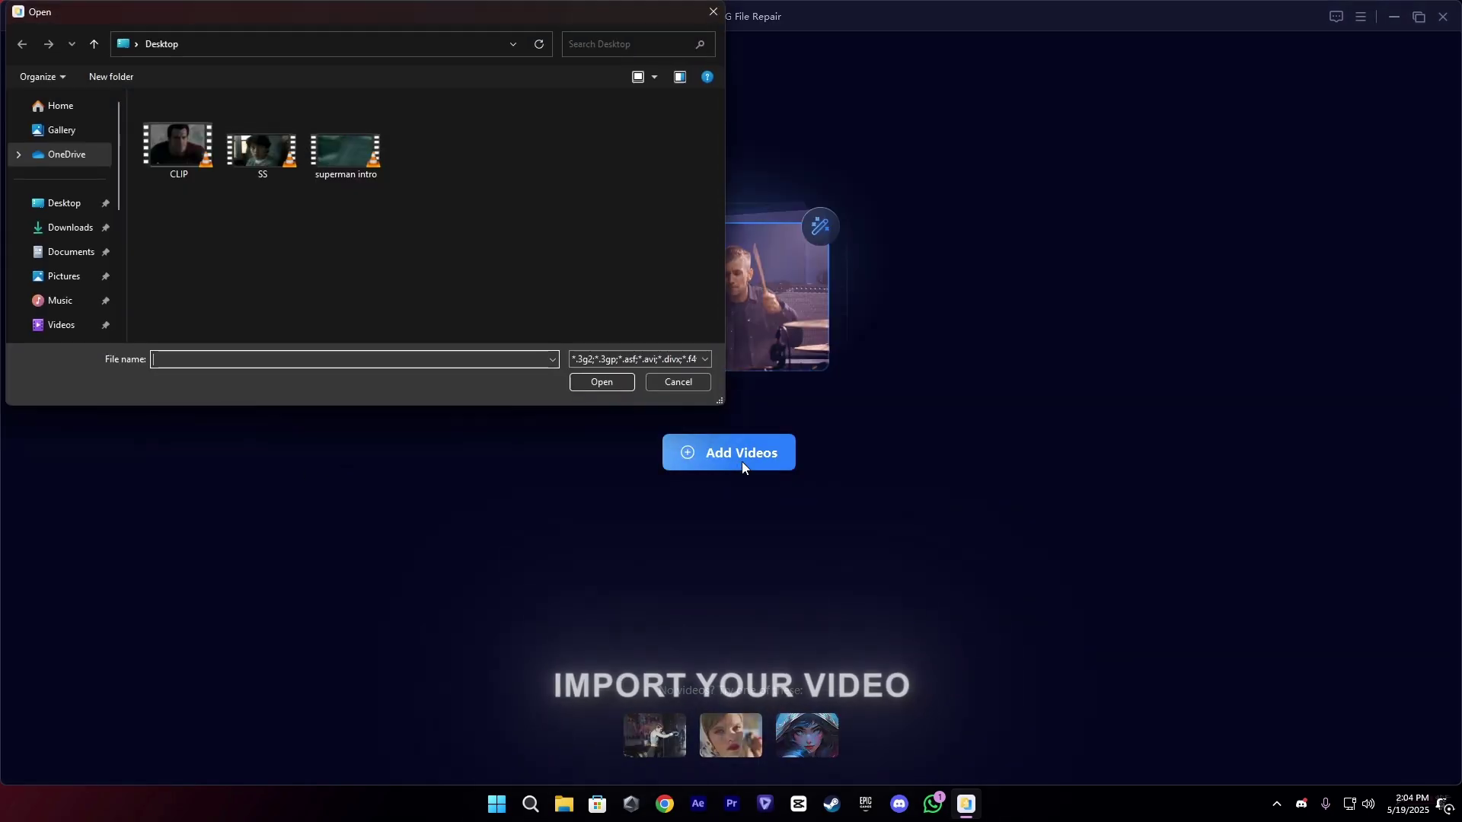
pyautogui.doubleClick(164, 156)
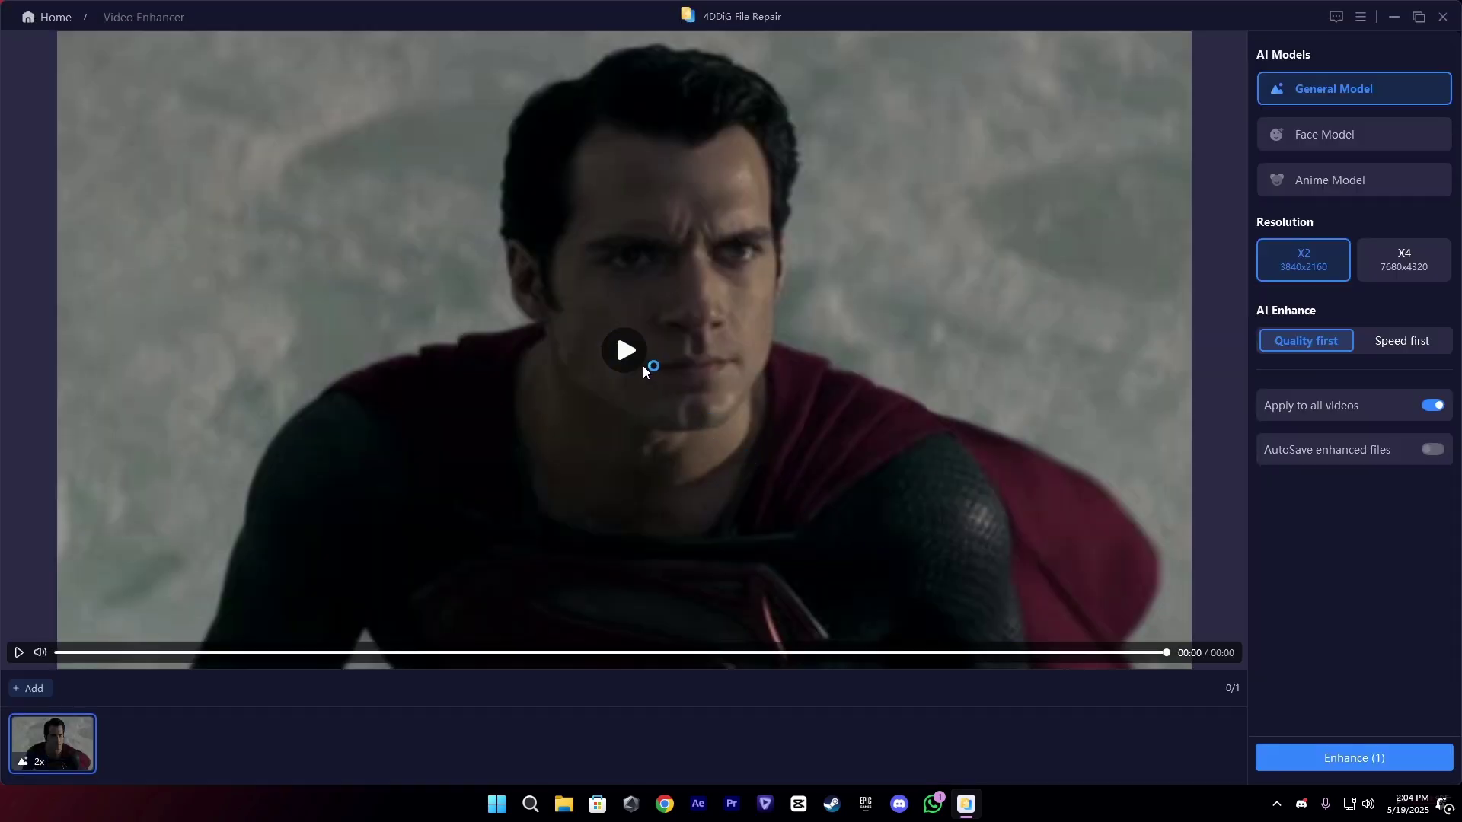
# Preview CLIP.mp4, try the Face and Anime models, then return to General Model
pyautogui.click(637, 358)
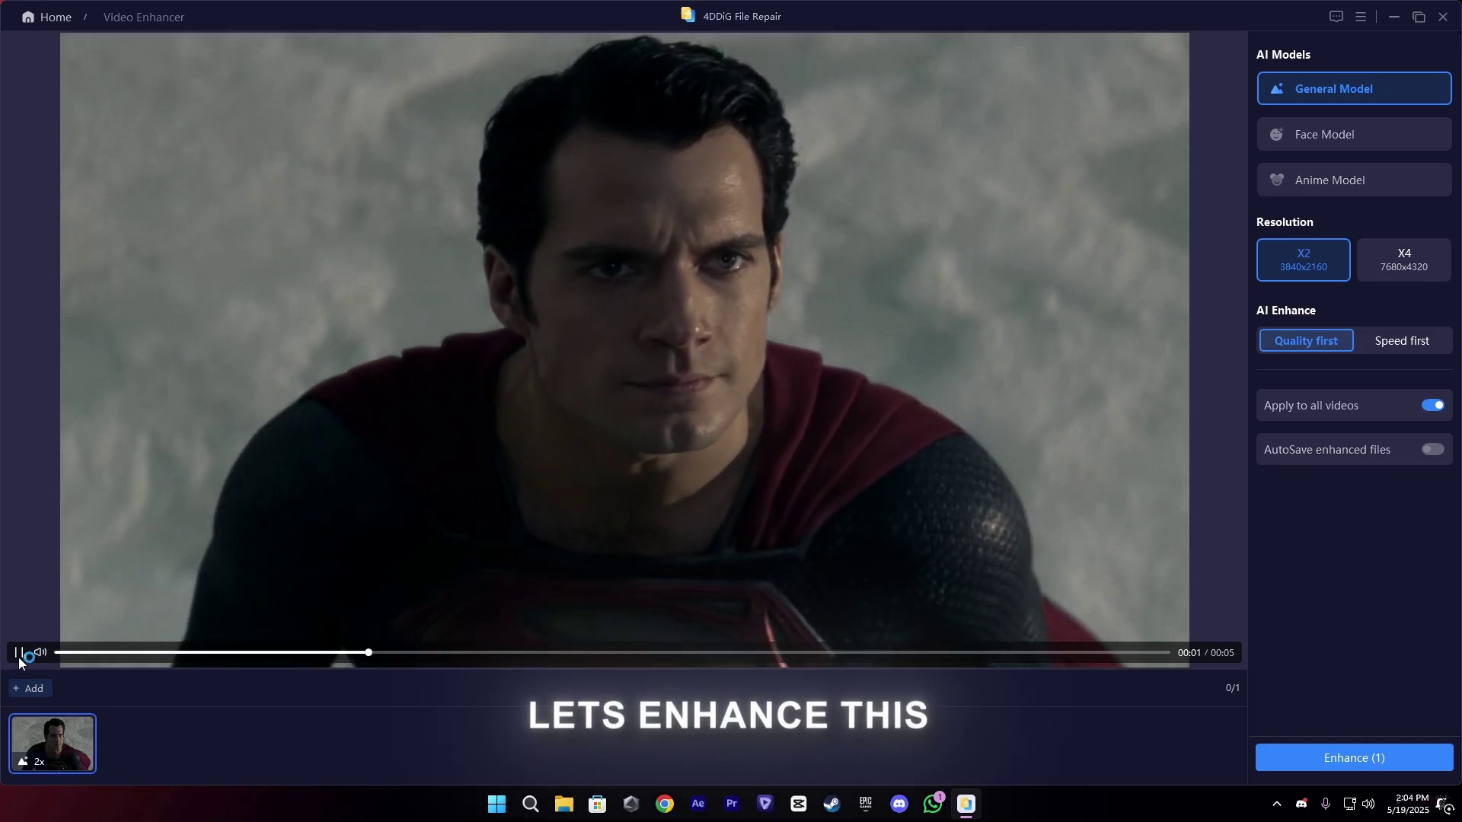
pyautogui.click(19, 655)
pyautogui.click(1324, 134)
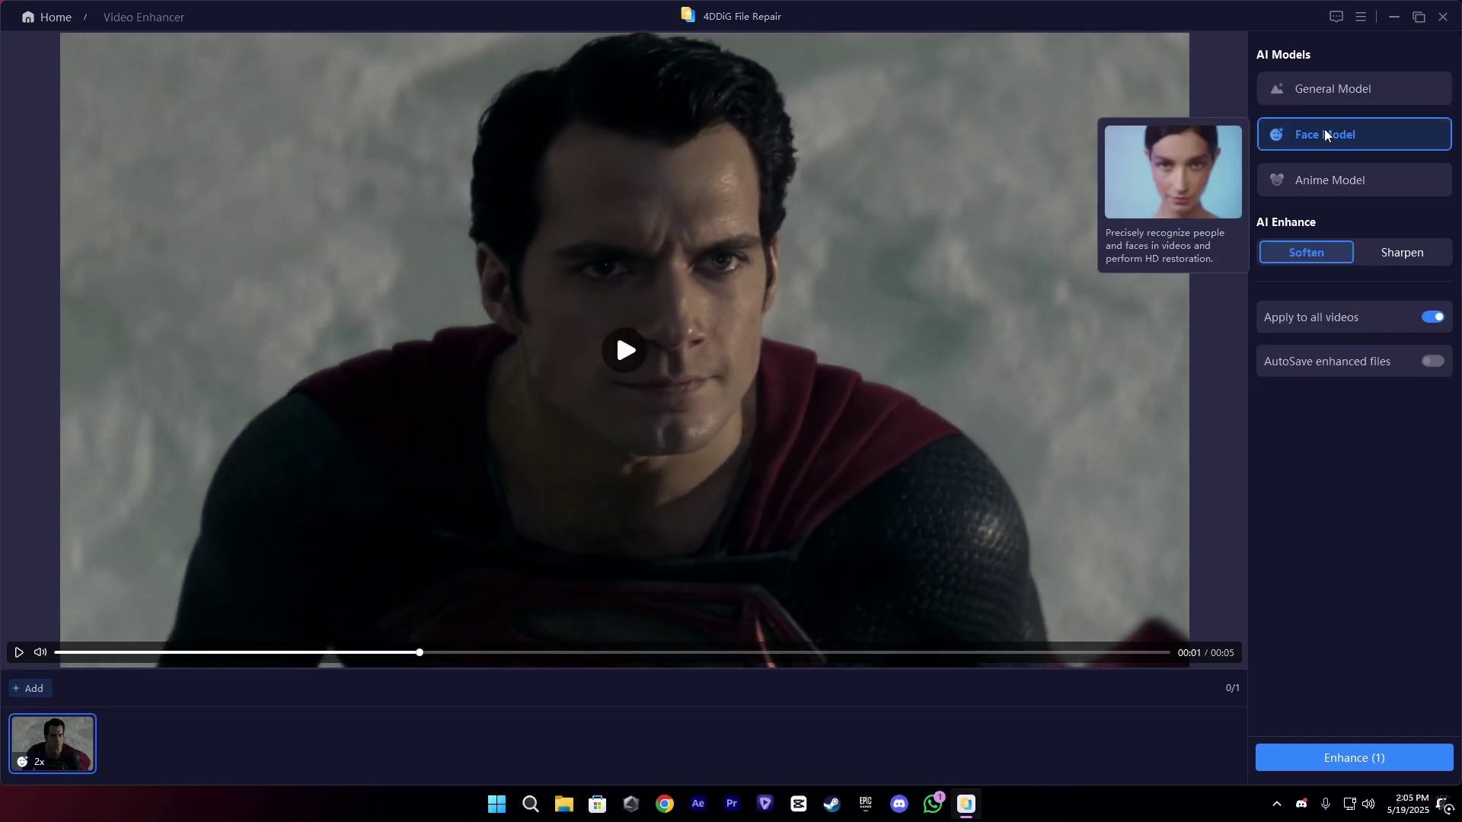
pyautogui.click(1314, 192)
pyautogui.click(1320, 93)
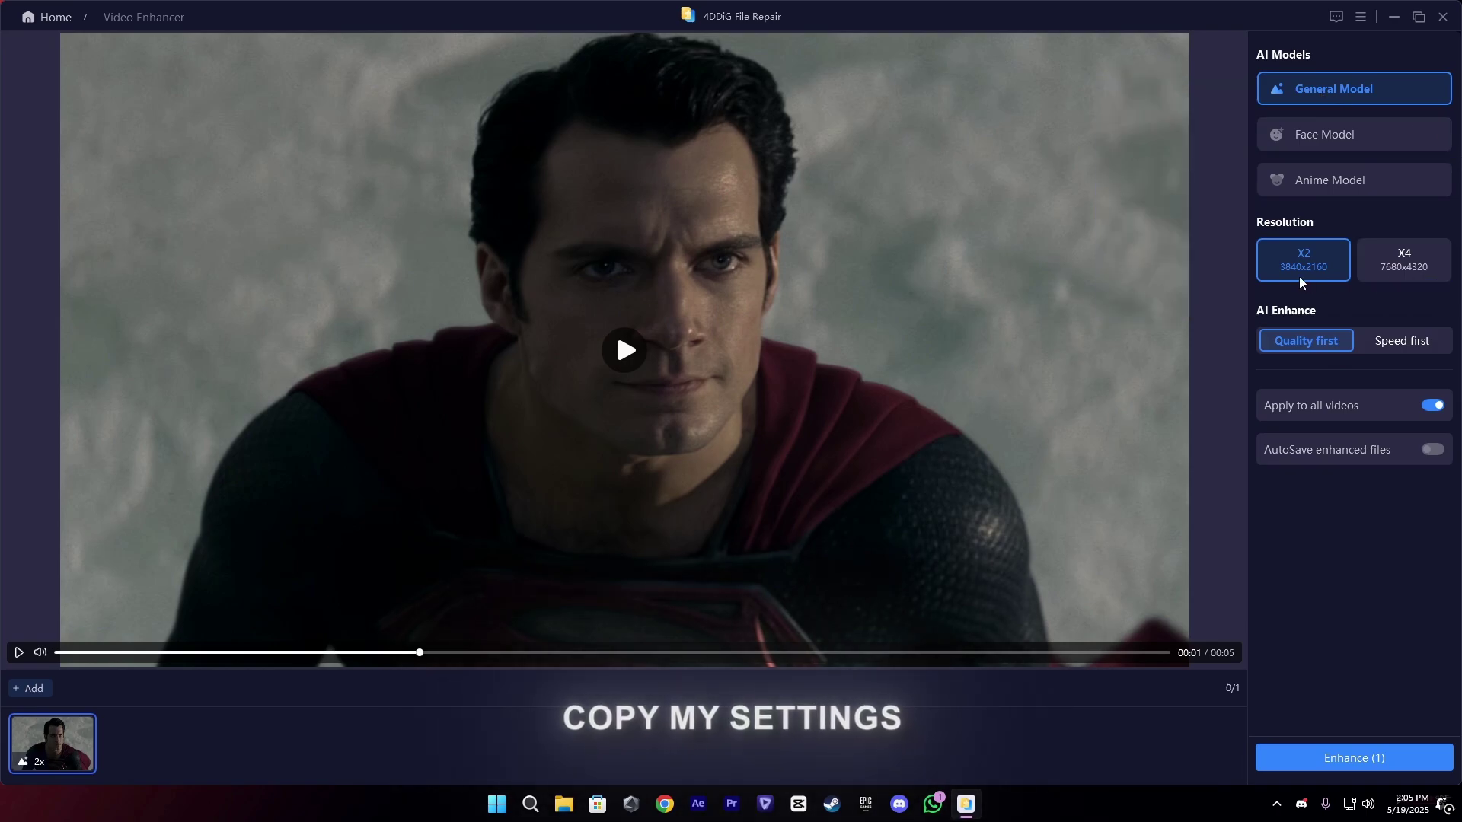
# Keep Quality first and run the X4 7680x4320 enhancement
pyautogui.click(1401, 343)
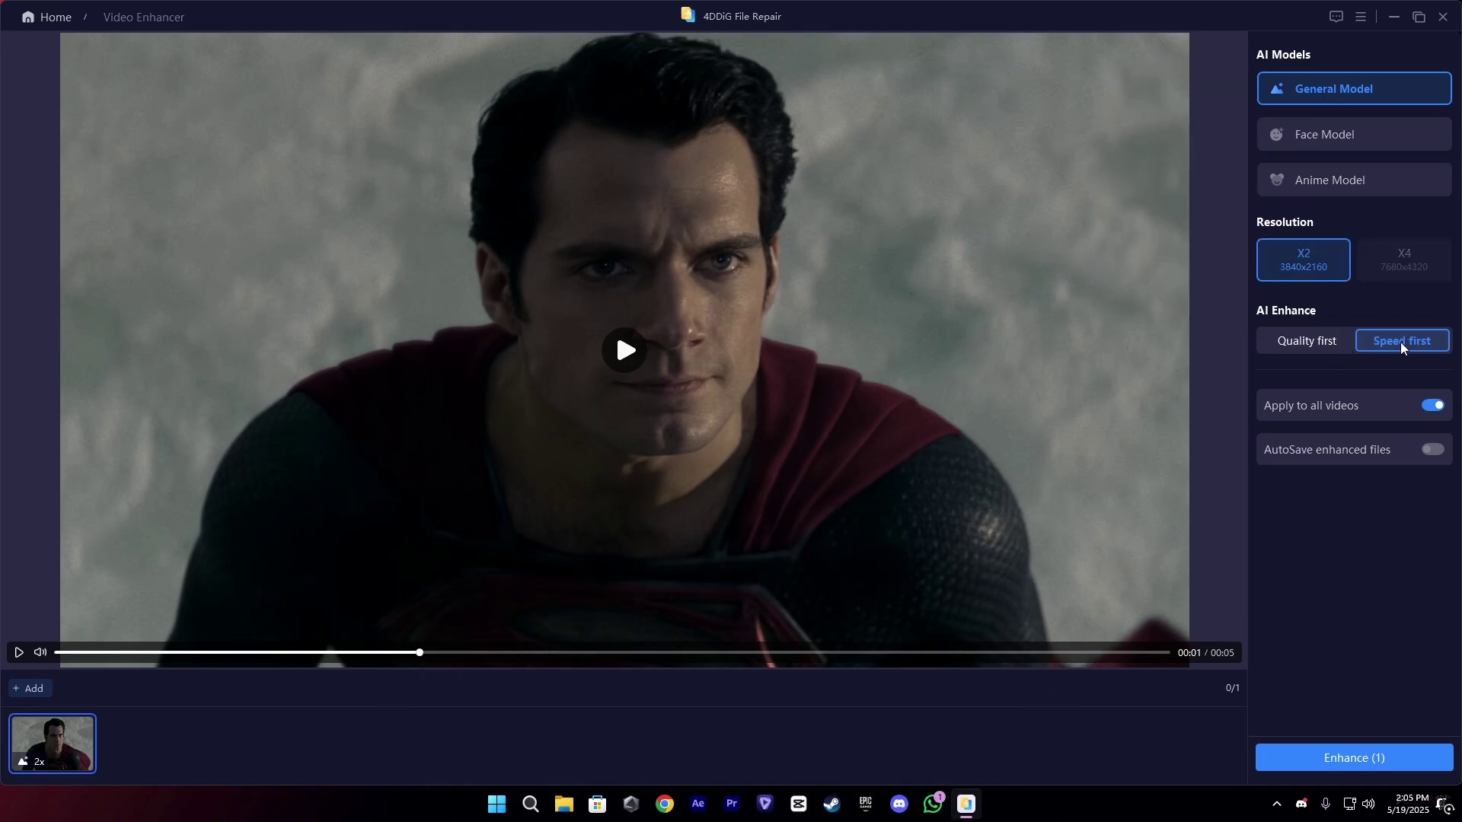
pyautogui.click(1311, 342)
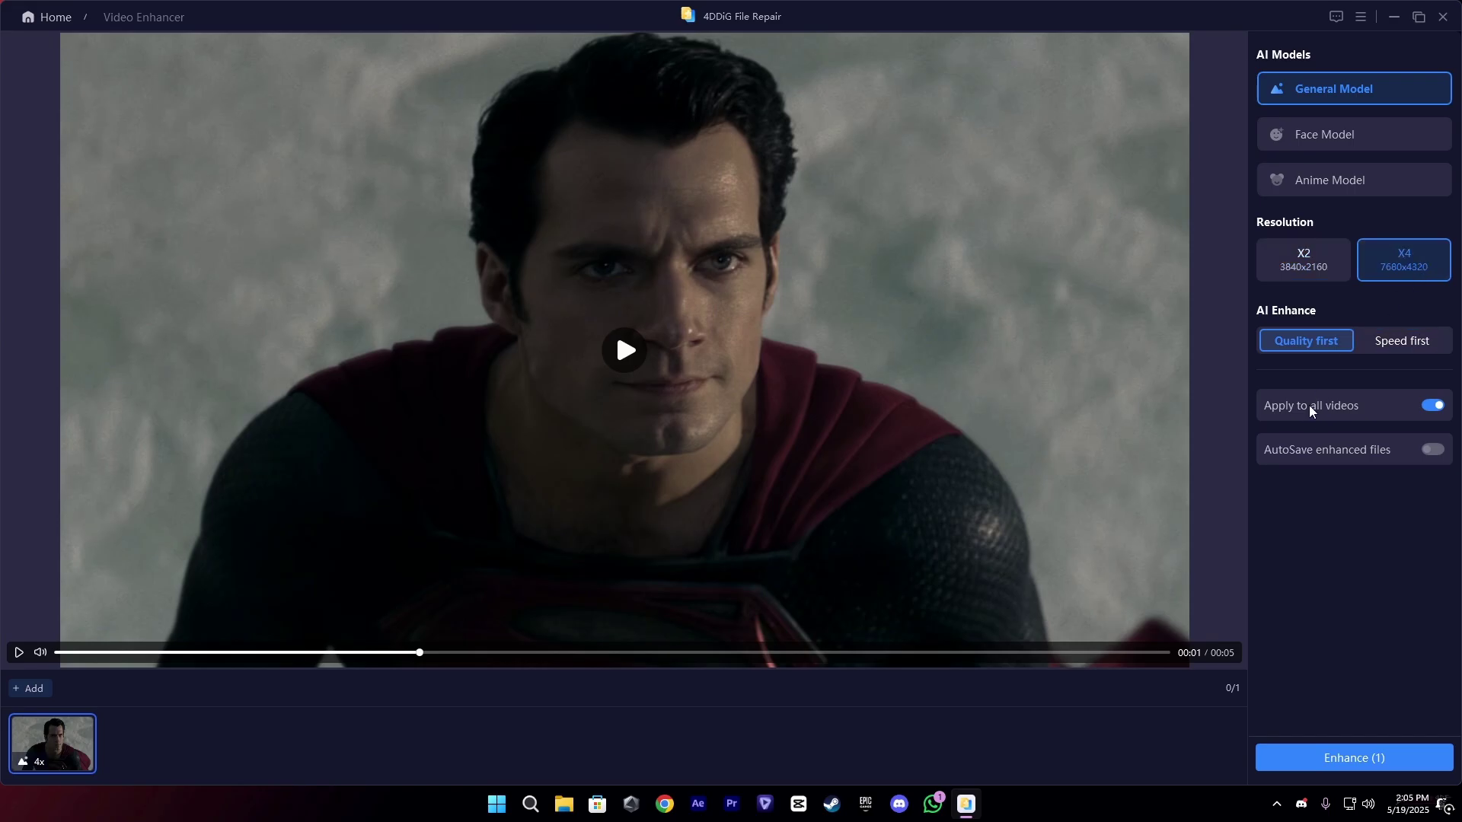
pyautogui.click(1321, 758)
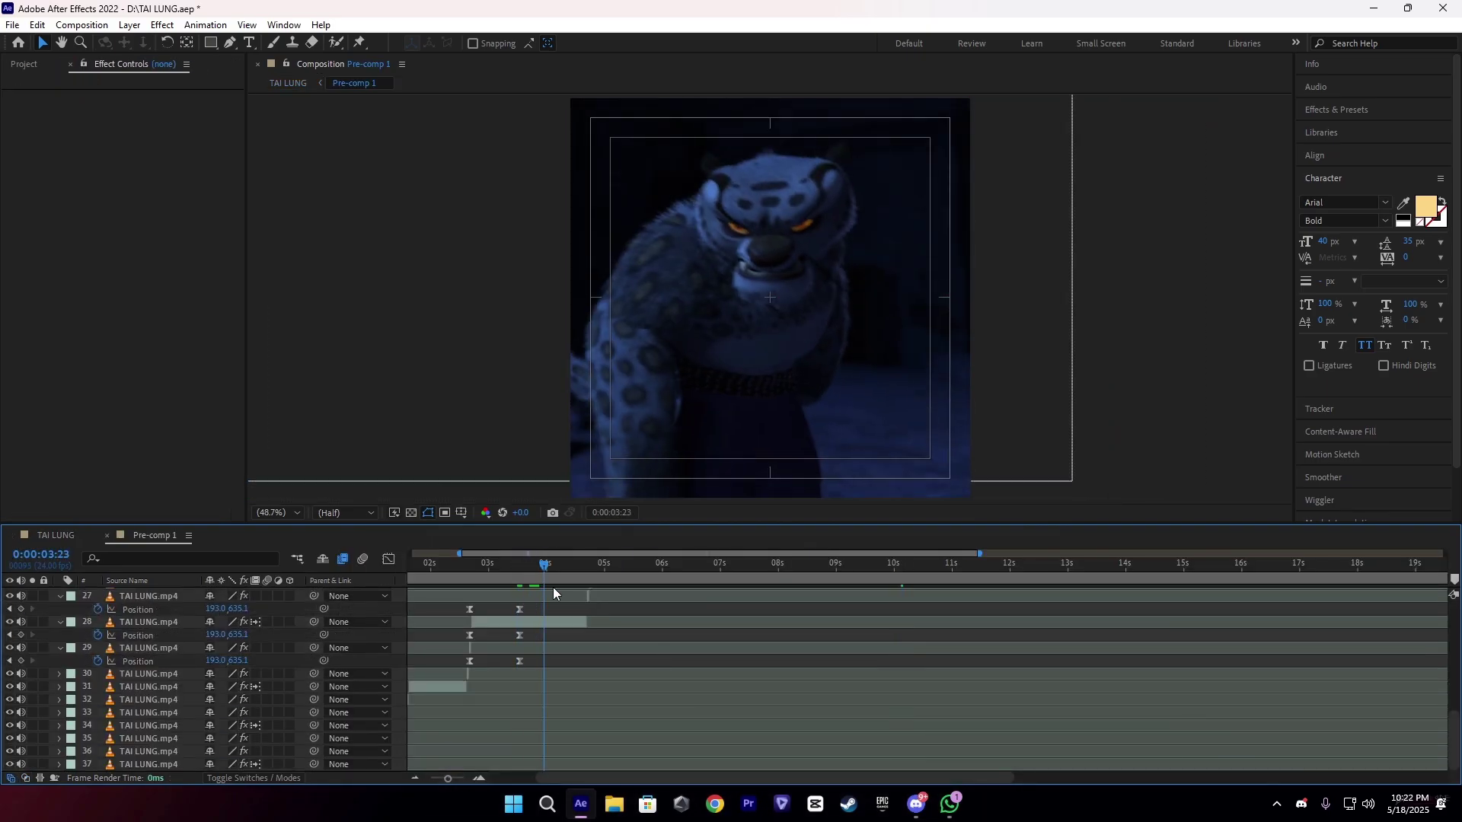
# Scrub and close Pre-comp 1, then queue TAI LUNG from its first frame with Ctrl+M
pyautogui.moveTo(544, 567); pyautogui.dragTo(480, 564)
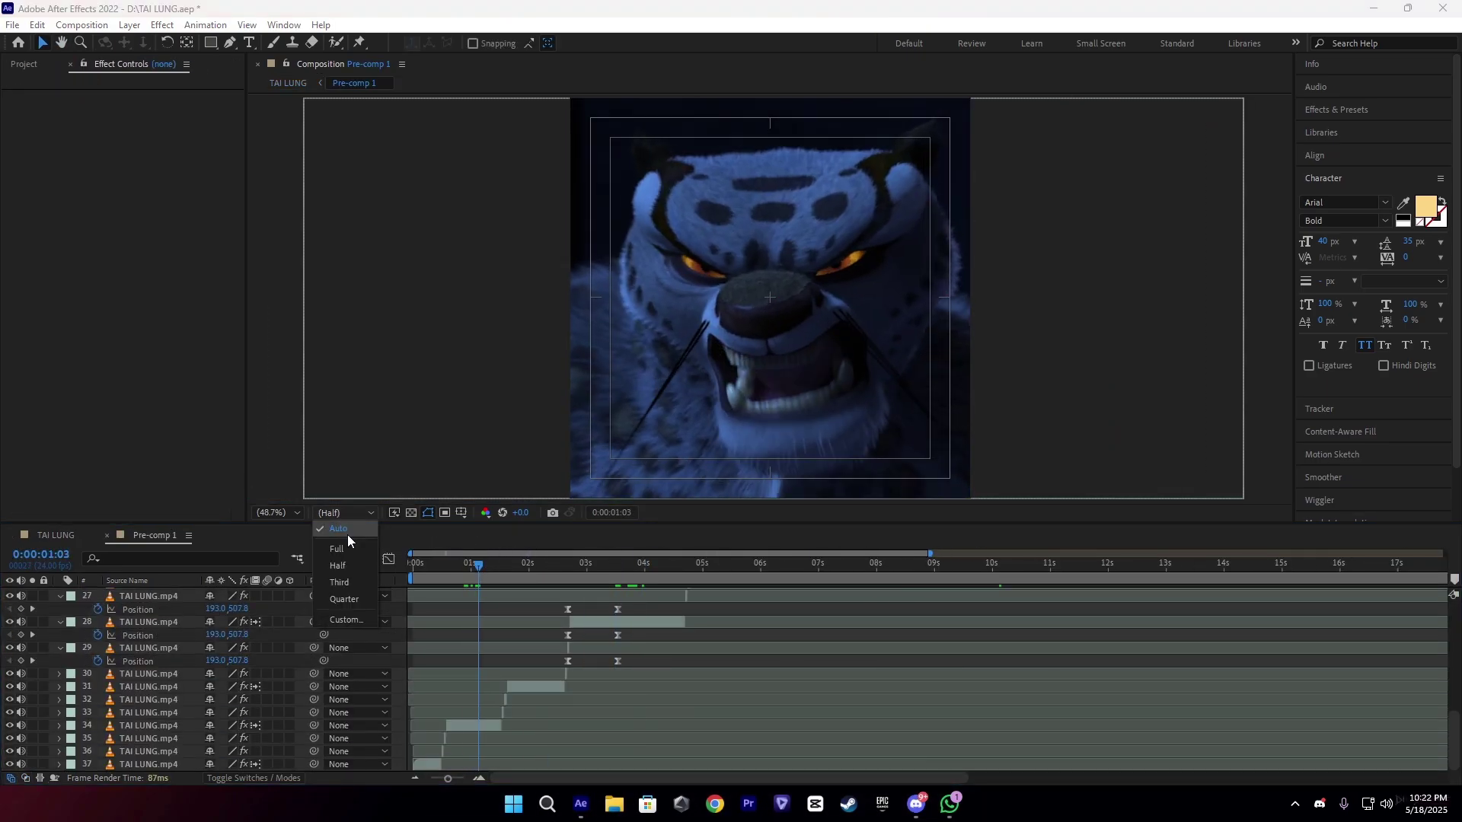
pyautogui.scroll(4, 791, 250)
pyautogui.scroll(-4, 791, 249)
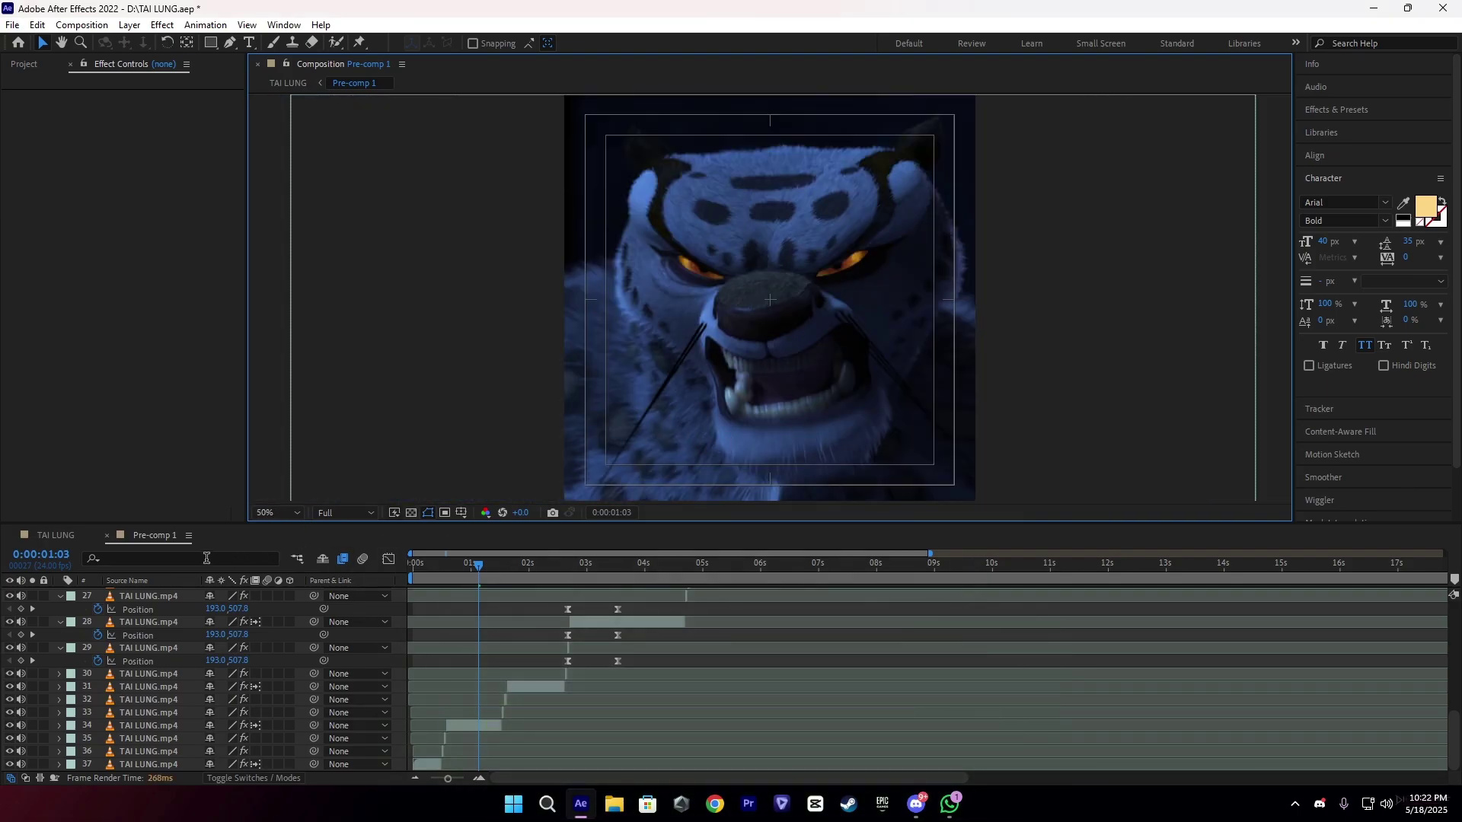
pyautogui.click(106, 536)
pyautogui.press('Home')
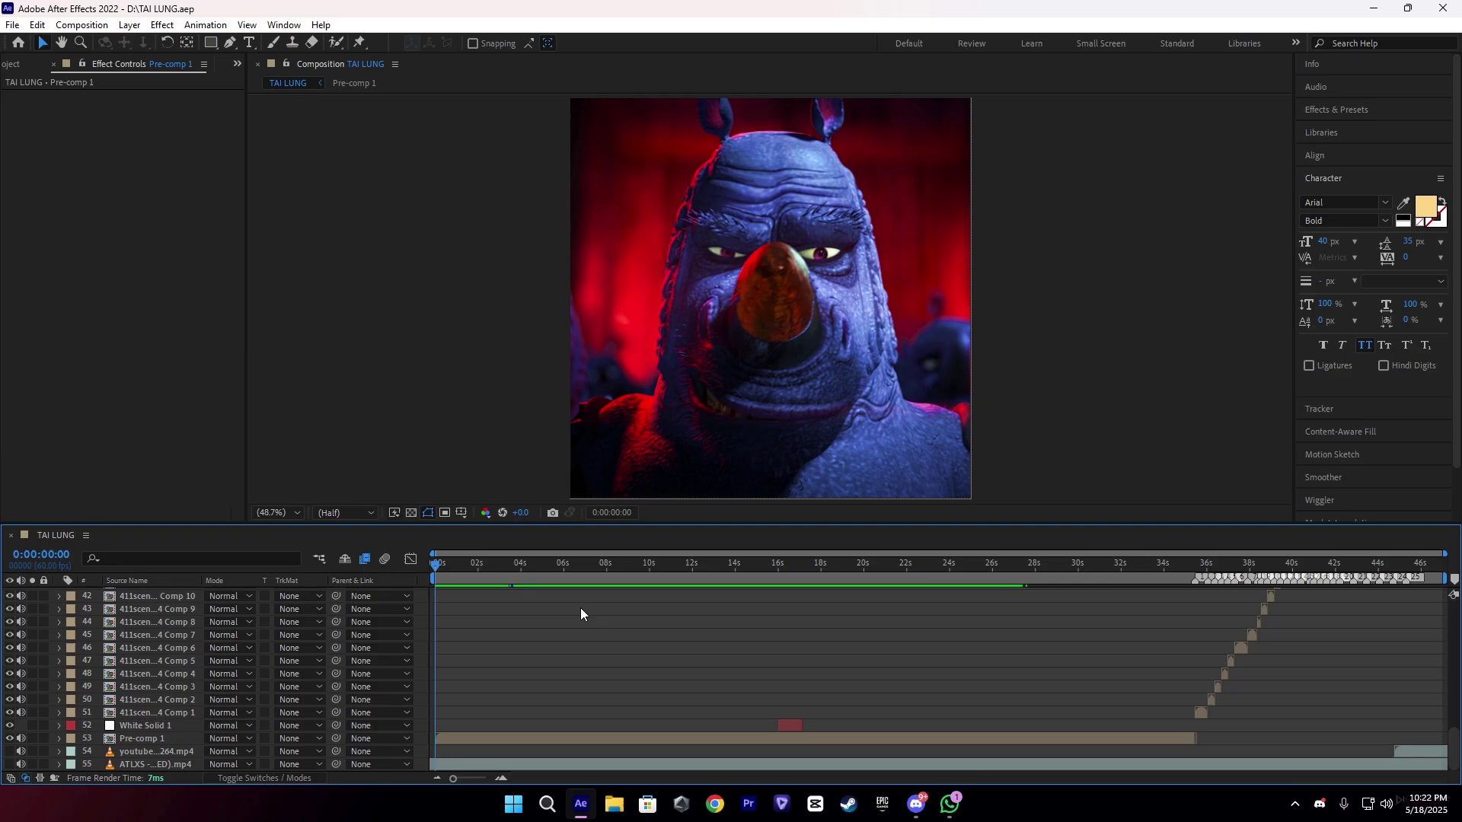
pyautogui.hotkey('ctrl', 'm')
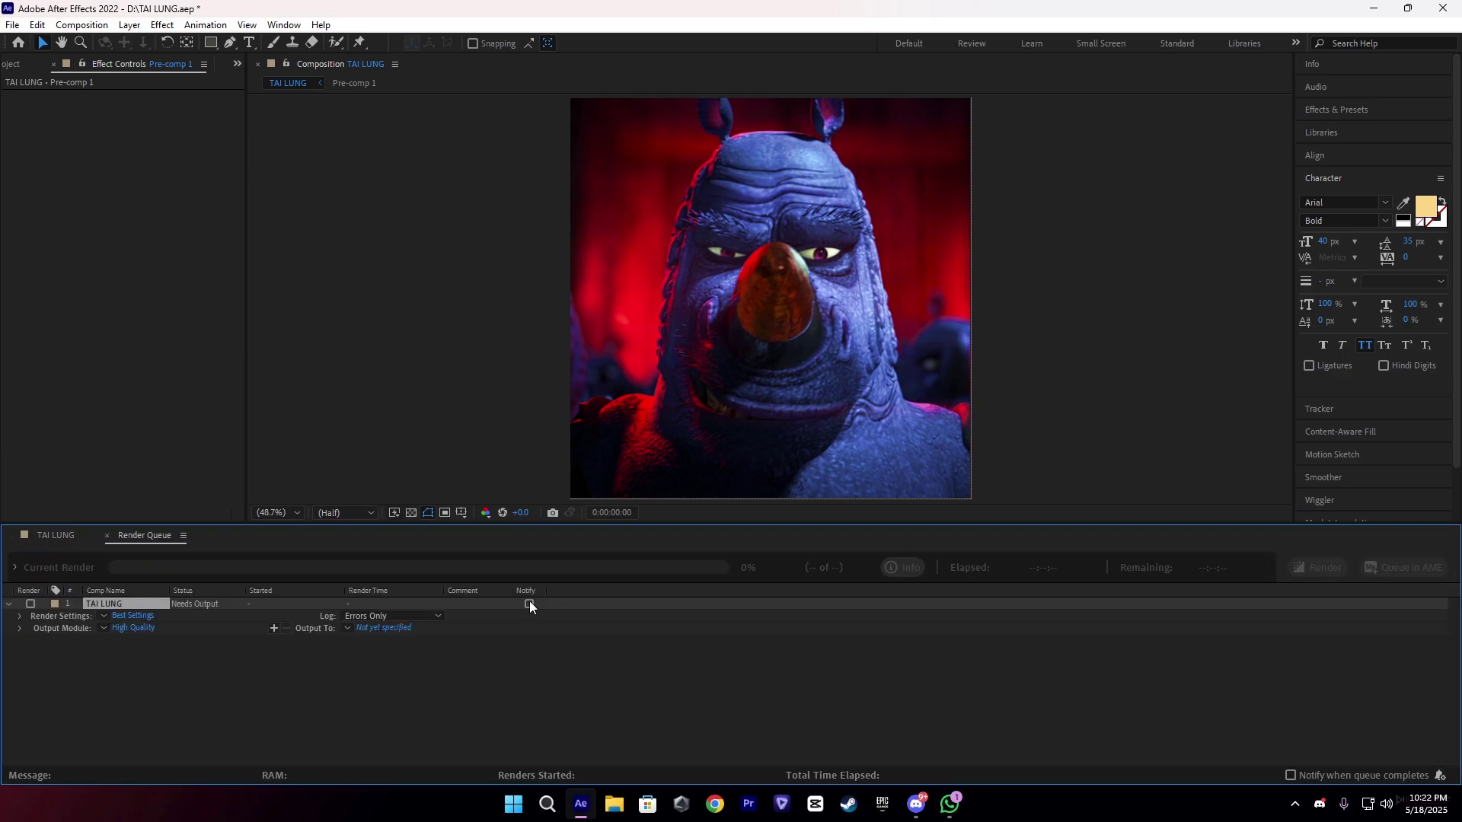
# Render TAI LUNG with the Lossless output module to TAI LUNG EDIT.avi
pyautogui.click(104, 628)
pyautogui.click(146, 512)
pyautogui.click(373, 628)
pyautogui.click(597, 453)
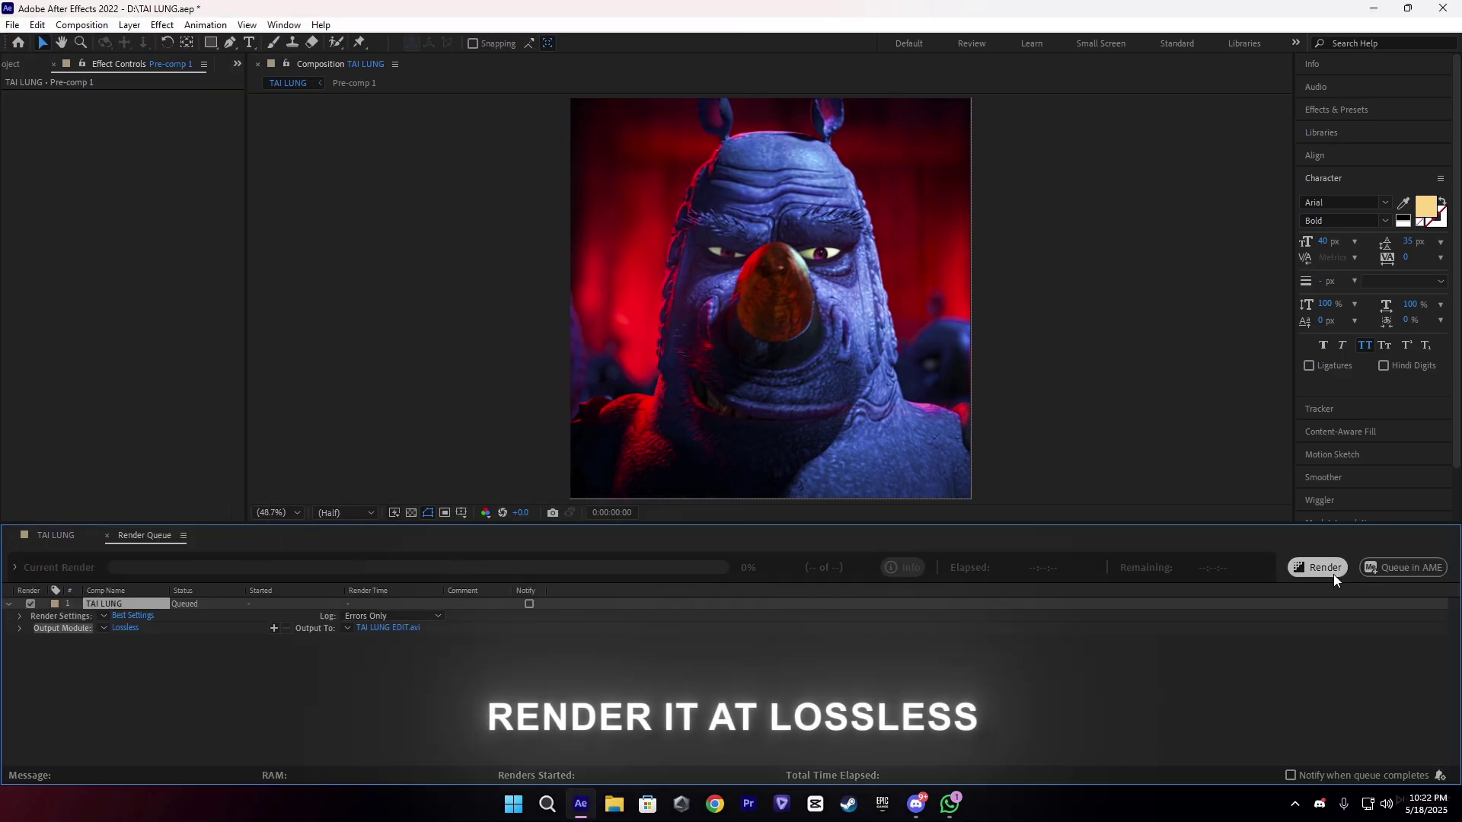
pyautogui.click(1320, 567)
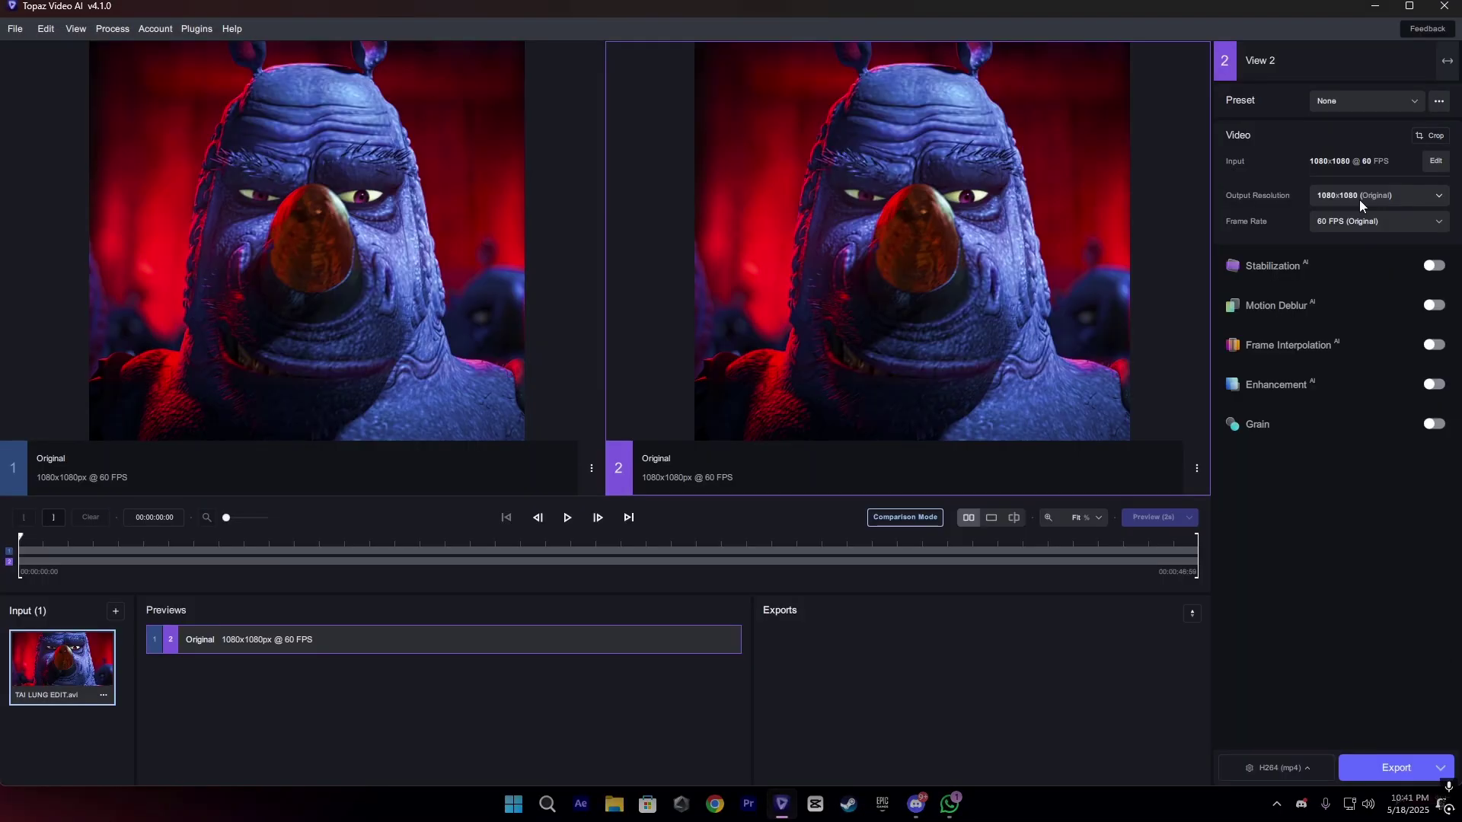
# Upscale 2x to 2160x2160 using Proteus V3 with Manual parameters
pyautogui.click(1361, 195)
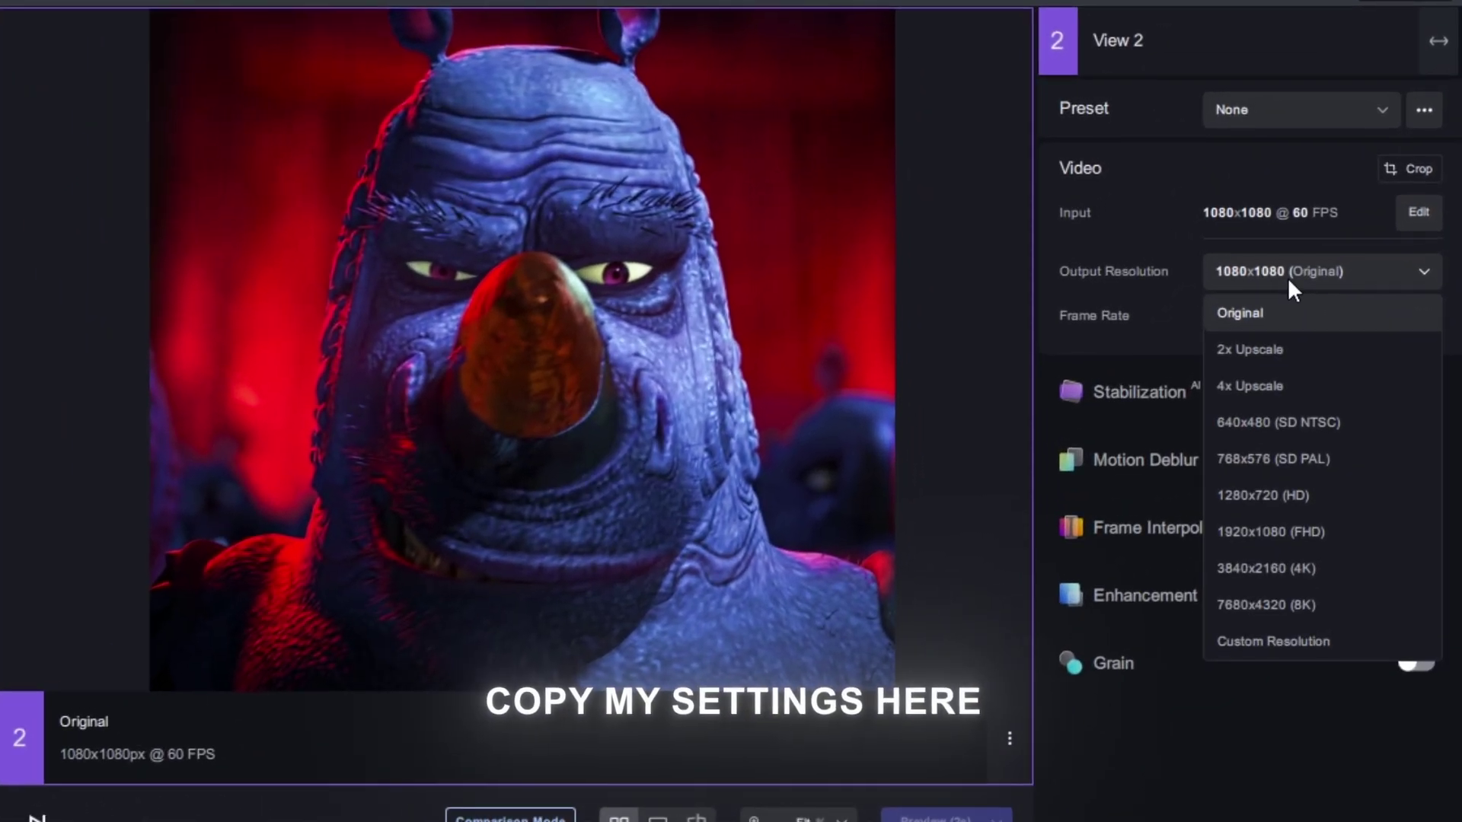
pyautogui.click(1233, 360)
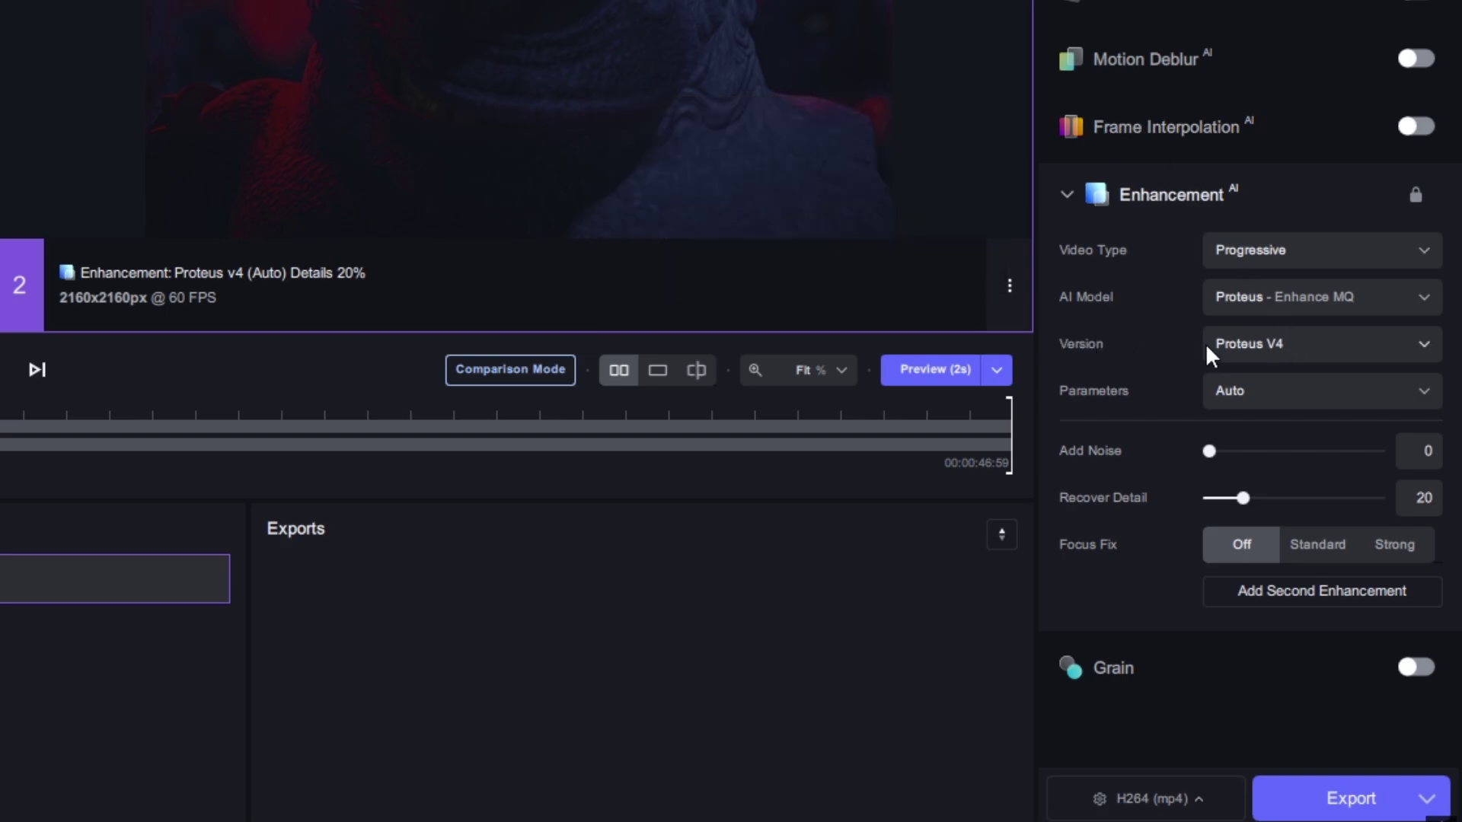
pyautogui.click(1309, 347)
pyautogui.click(1286, 417)
pyautogui.click(1304, 388)
pyautogui.click(1229, 503)
pyautogui.scroll(-3, 1248, 396)
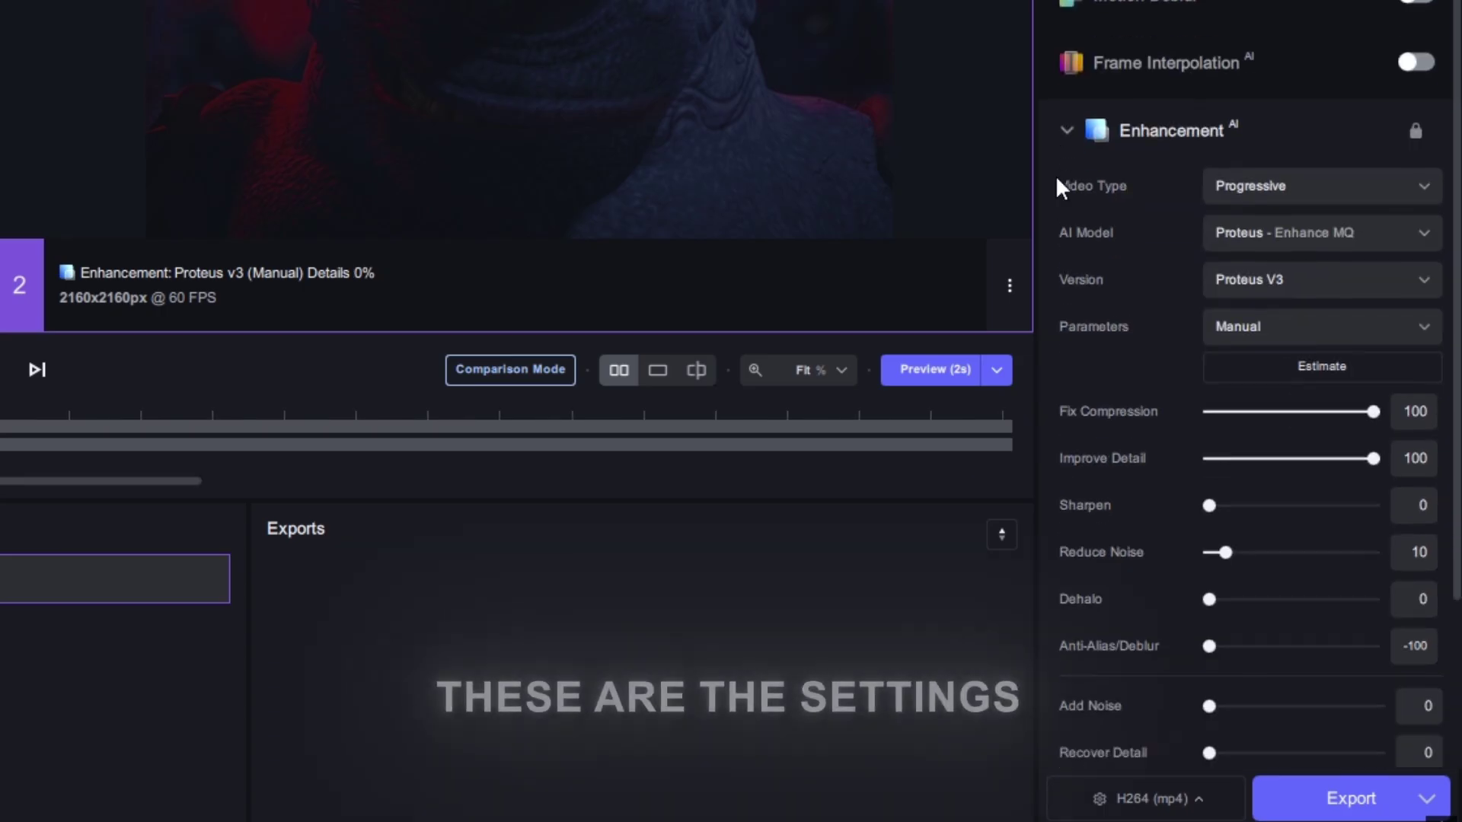
pyautogui.scroll(-3, 1056, 182)
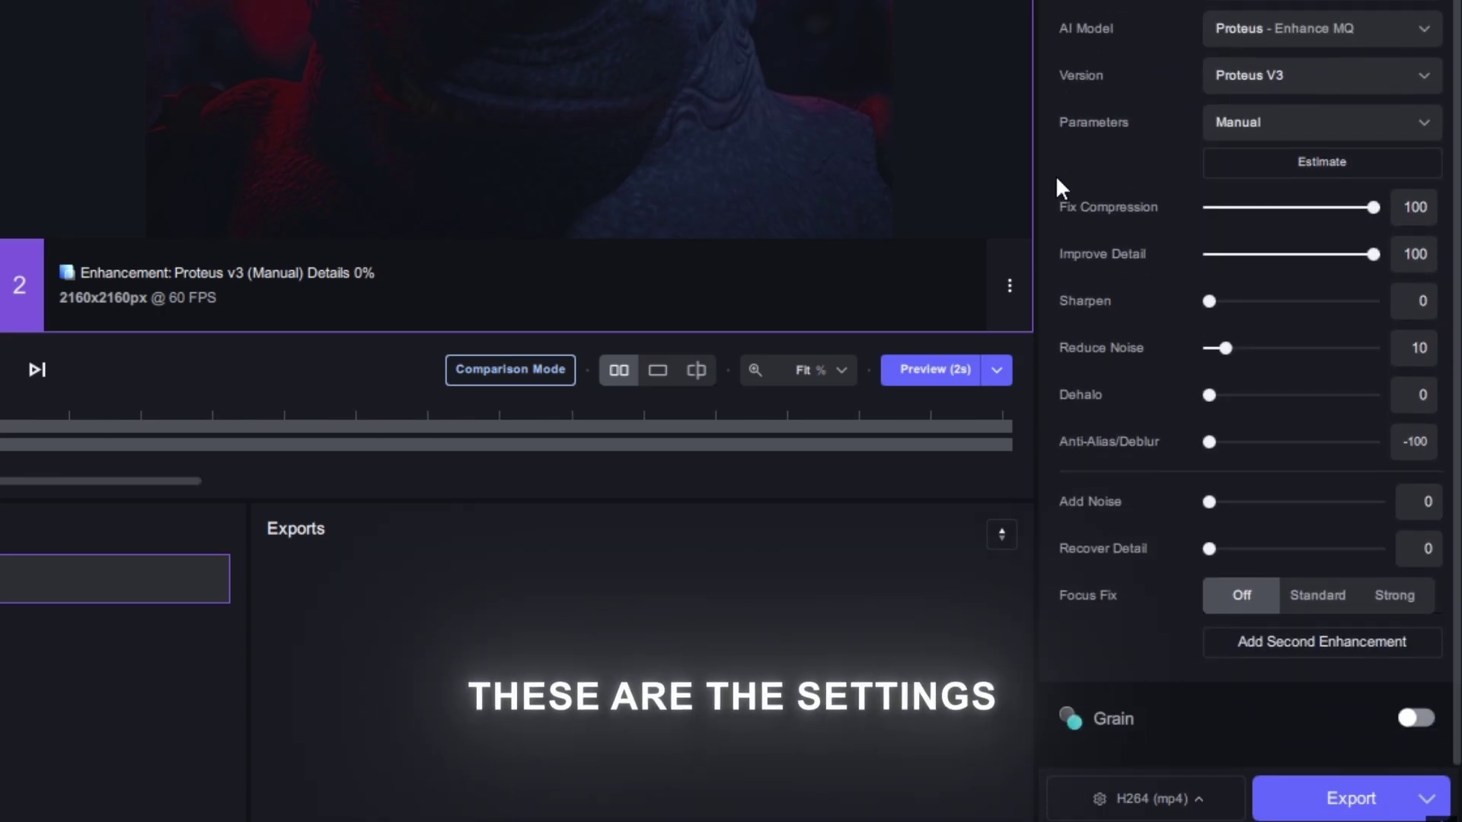
# Set export to H265, constant 40 Mb/s target bitrate, mkv container
pyautogui.click(1125, 794)
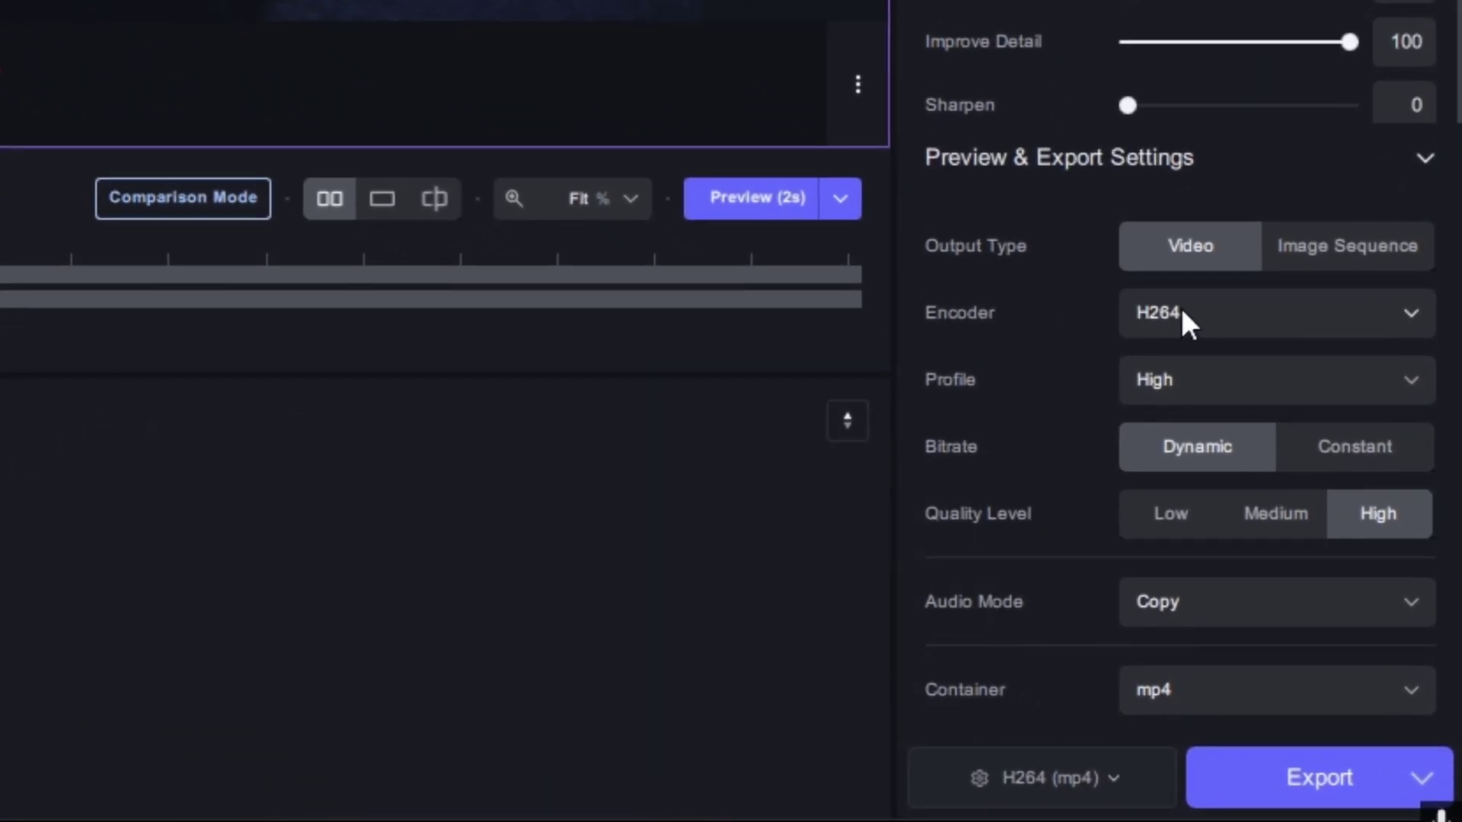
pyautogui.click(1188, 314)
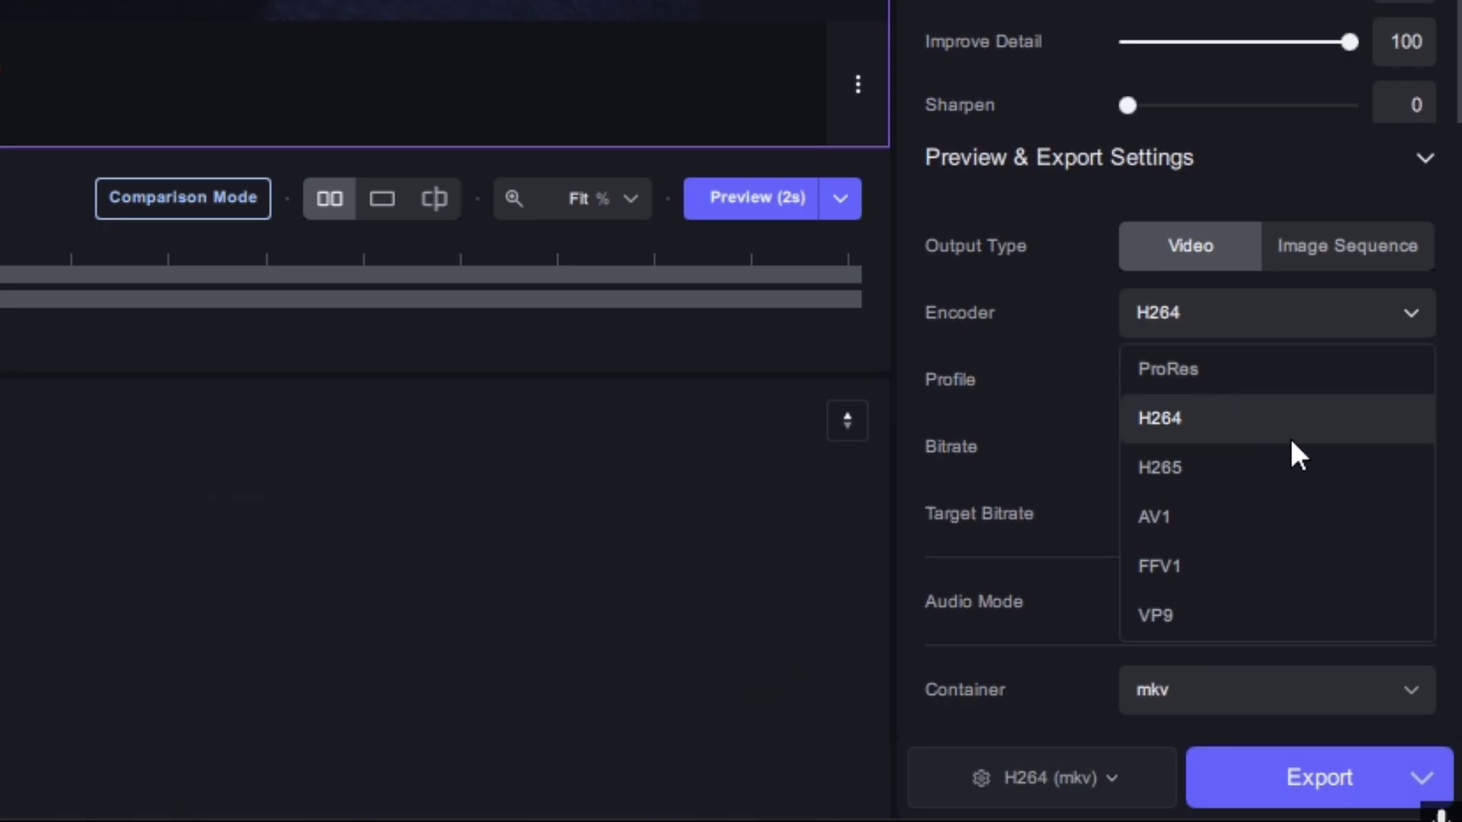
pyautogui.click(1288, 461)
pyautogui.click(1377, 446)
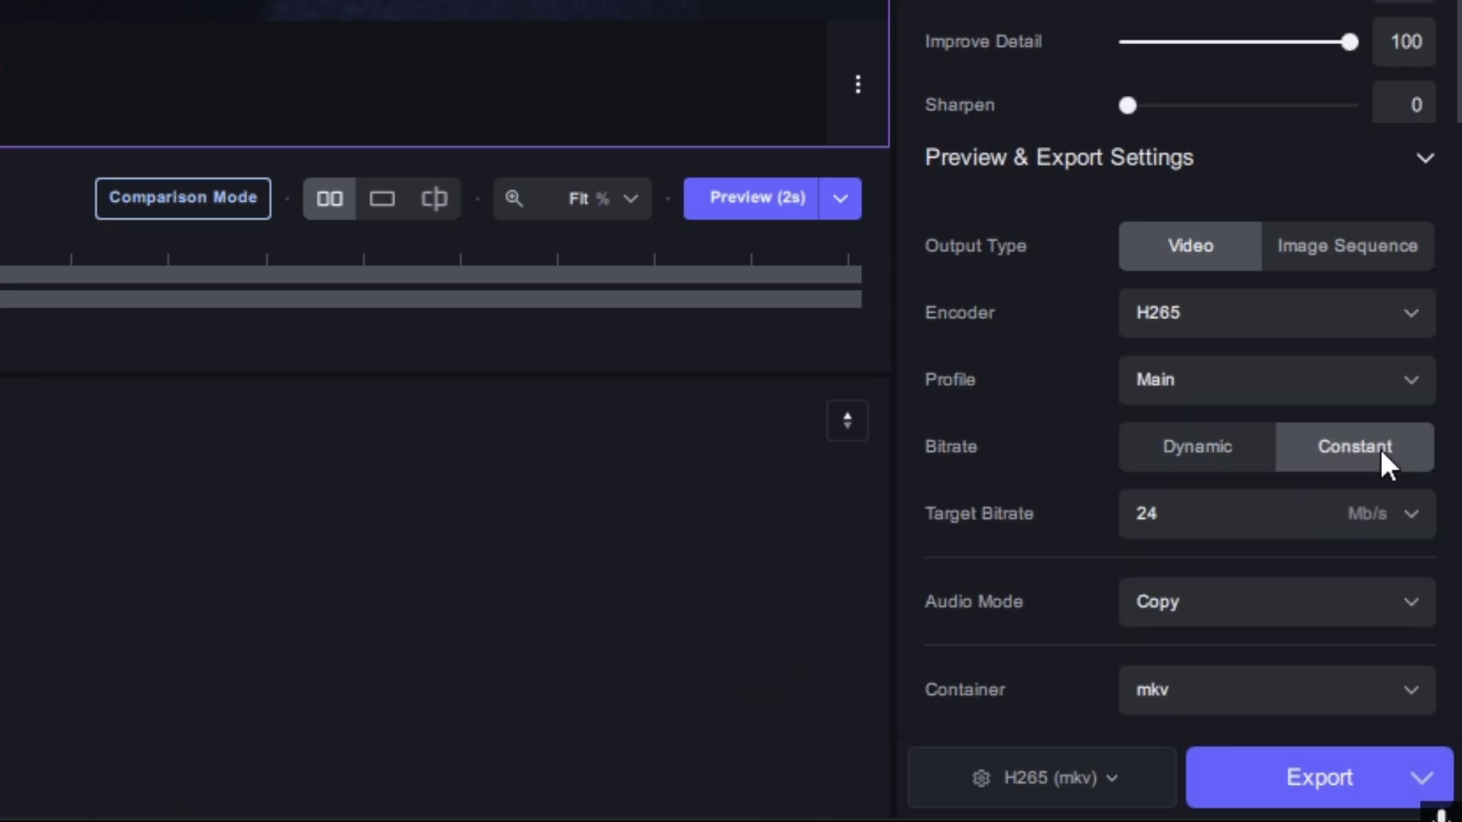
pyautogui.click(1406, 515)
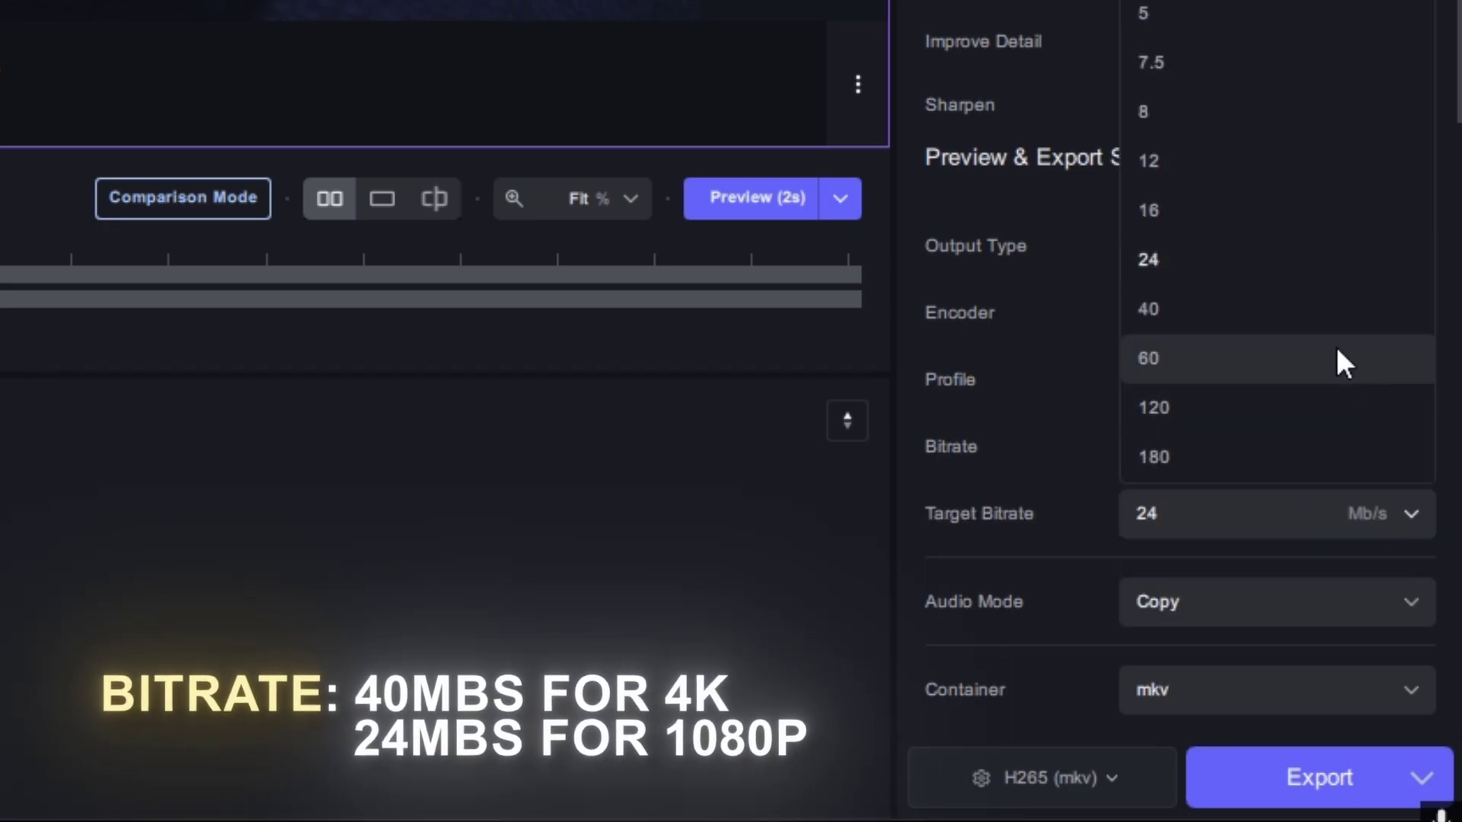
pyautogui.click(1276, 311)
pyautogui.click(1299, 683)
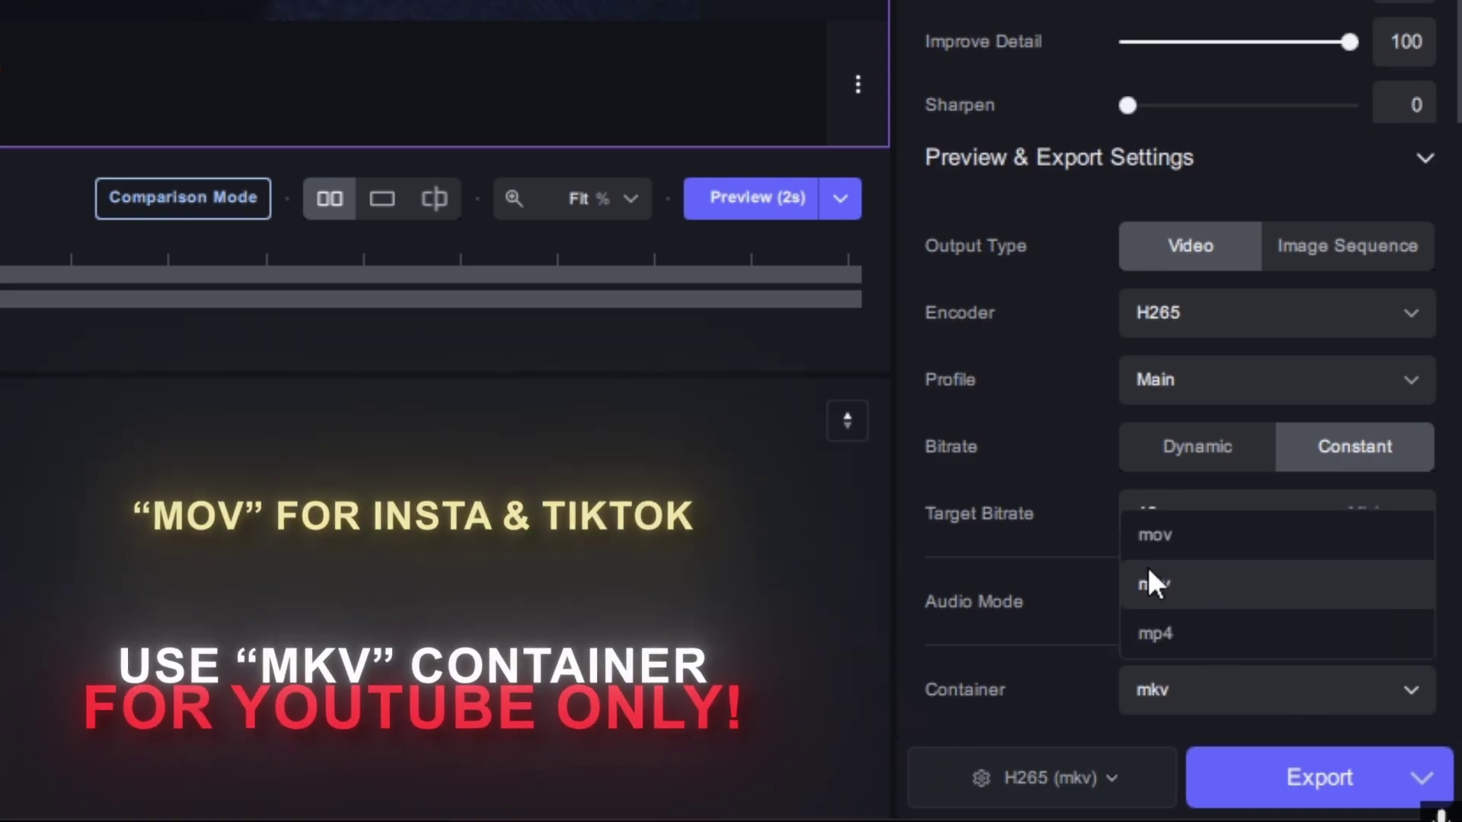
pyautogui.click(1183, 587)
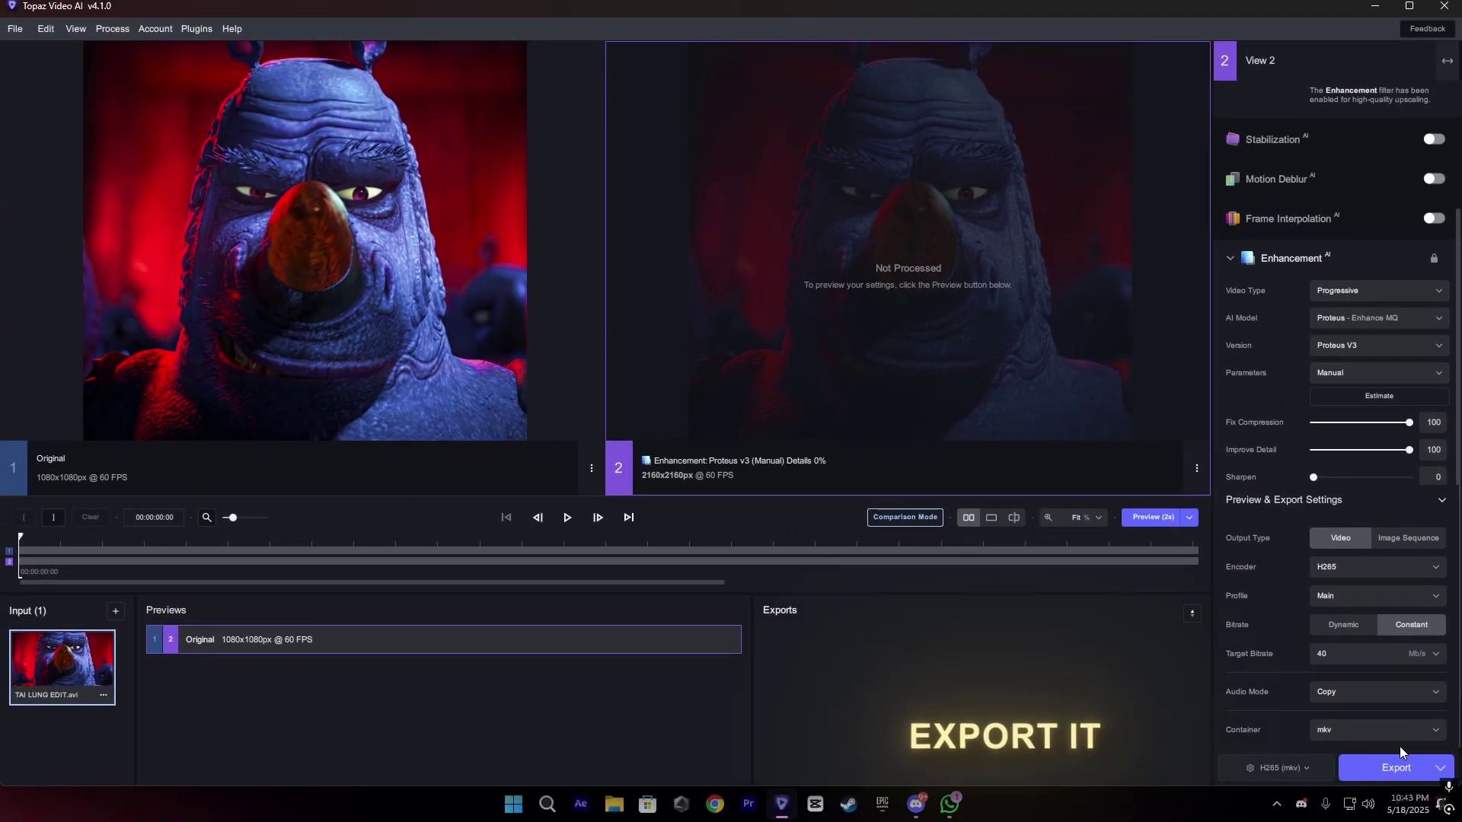
# Export the 2160x2160 clip and open the finished TAI LUNG EDIT_1_prob3.mkv
pyautogui.click(1393, 767)
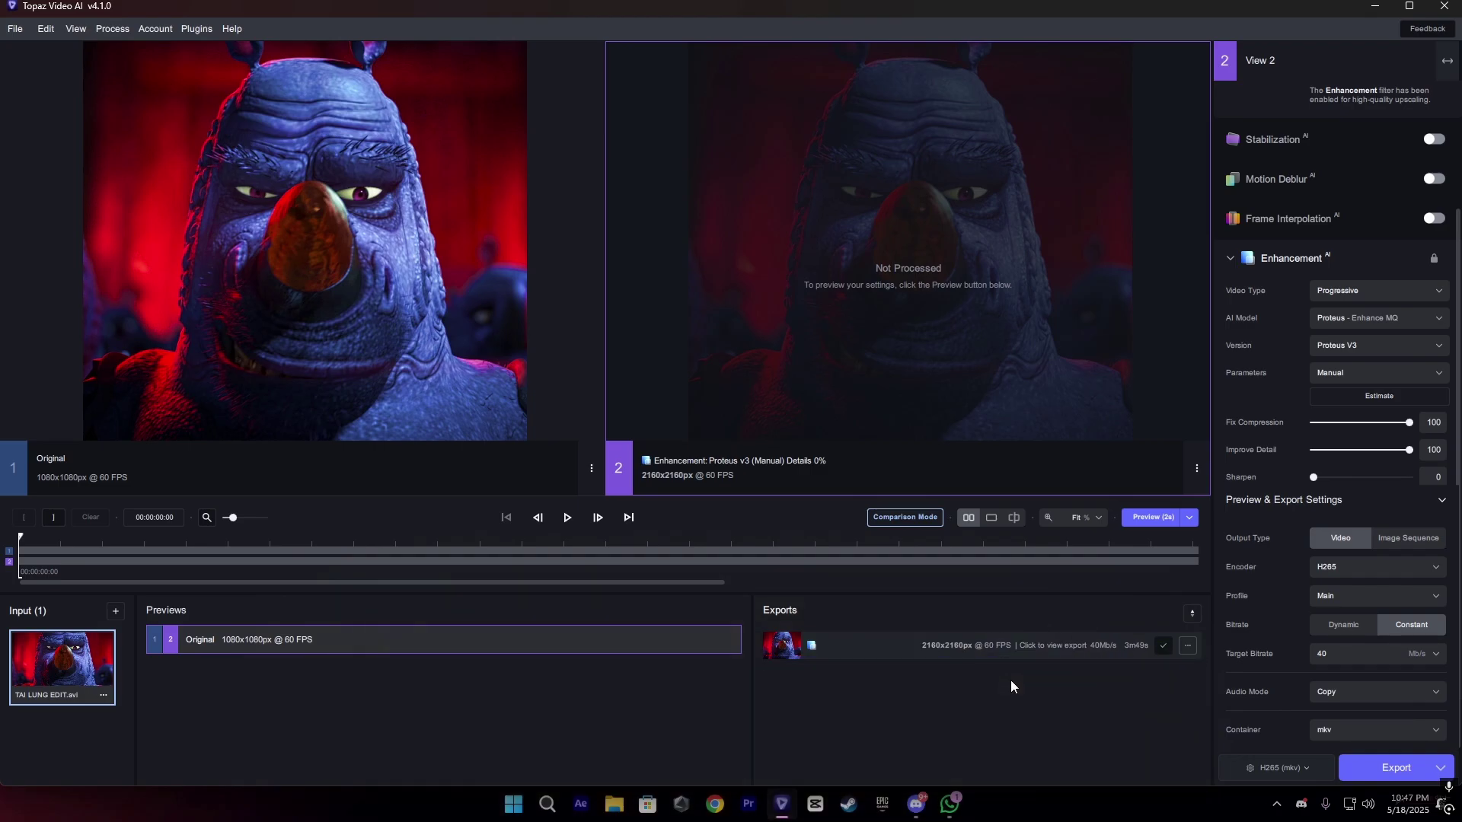
pyautogui.click(1136, 645)
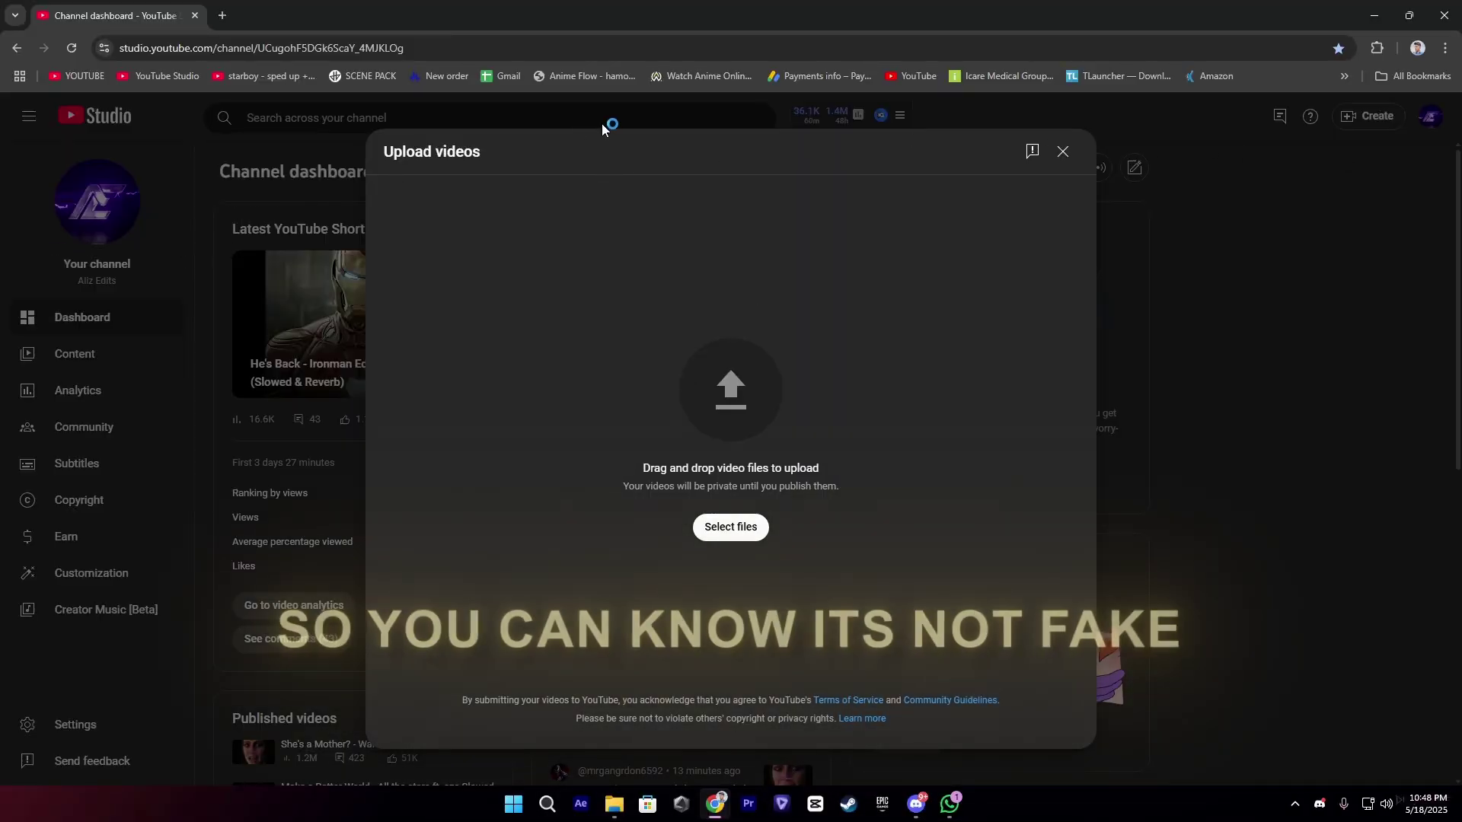
# Select TAI LUNG EDIT_prob3 from Local Disk (D:) for upload
pyautogui.click(753, 528)
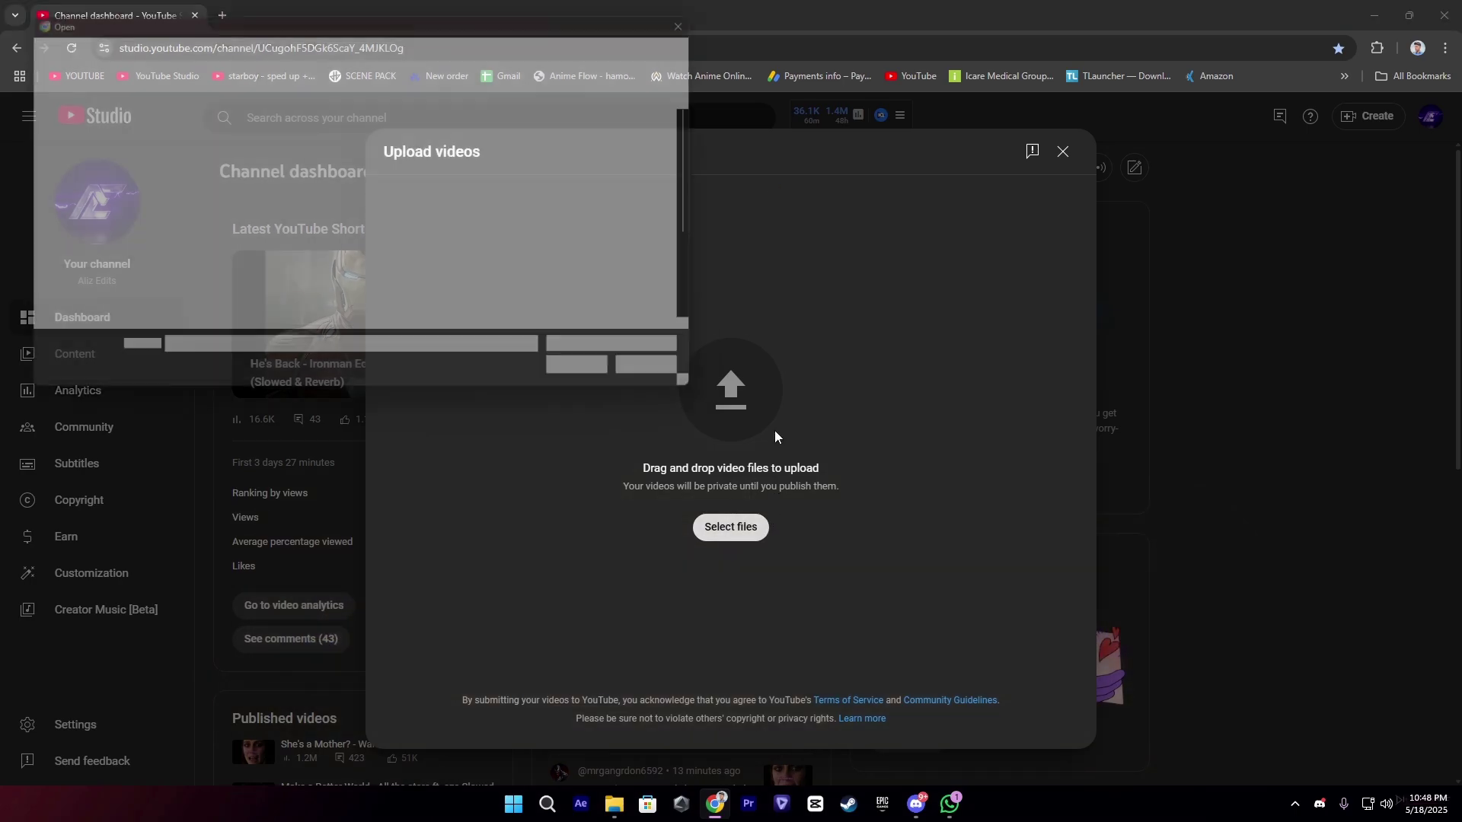
pyautogui.scroll(-4, 525, 242)
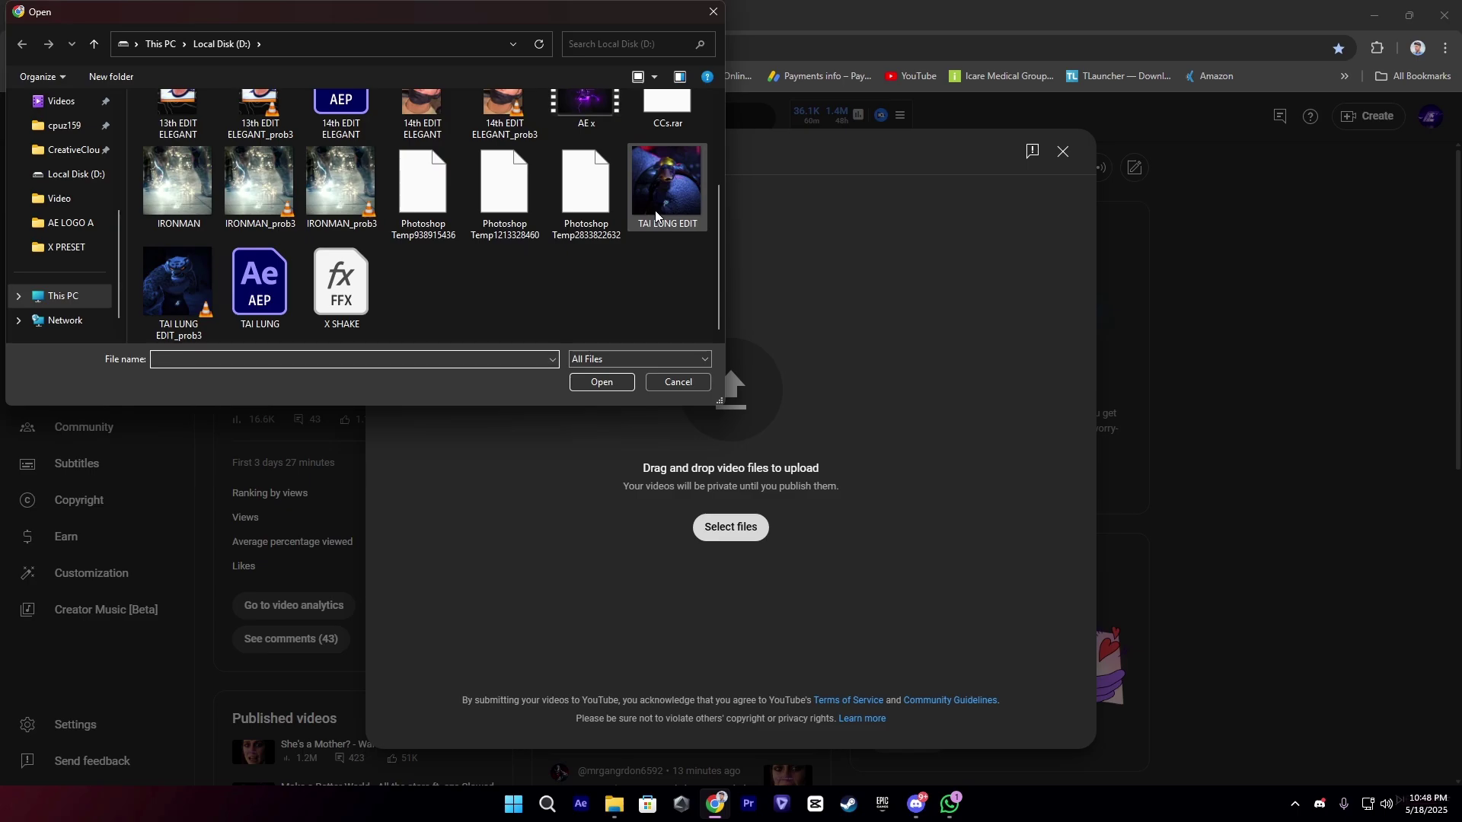
pyautogui.doubleClick(190, 297)
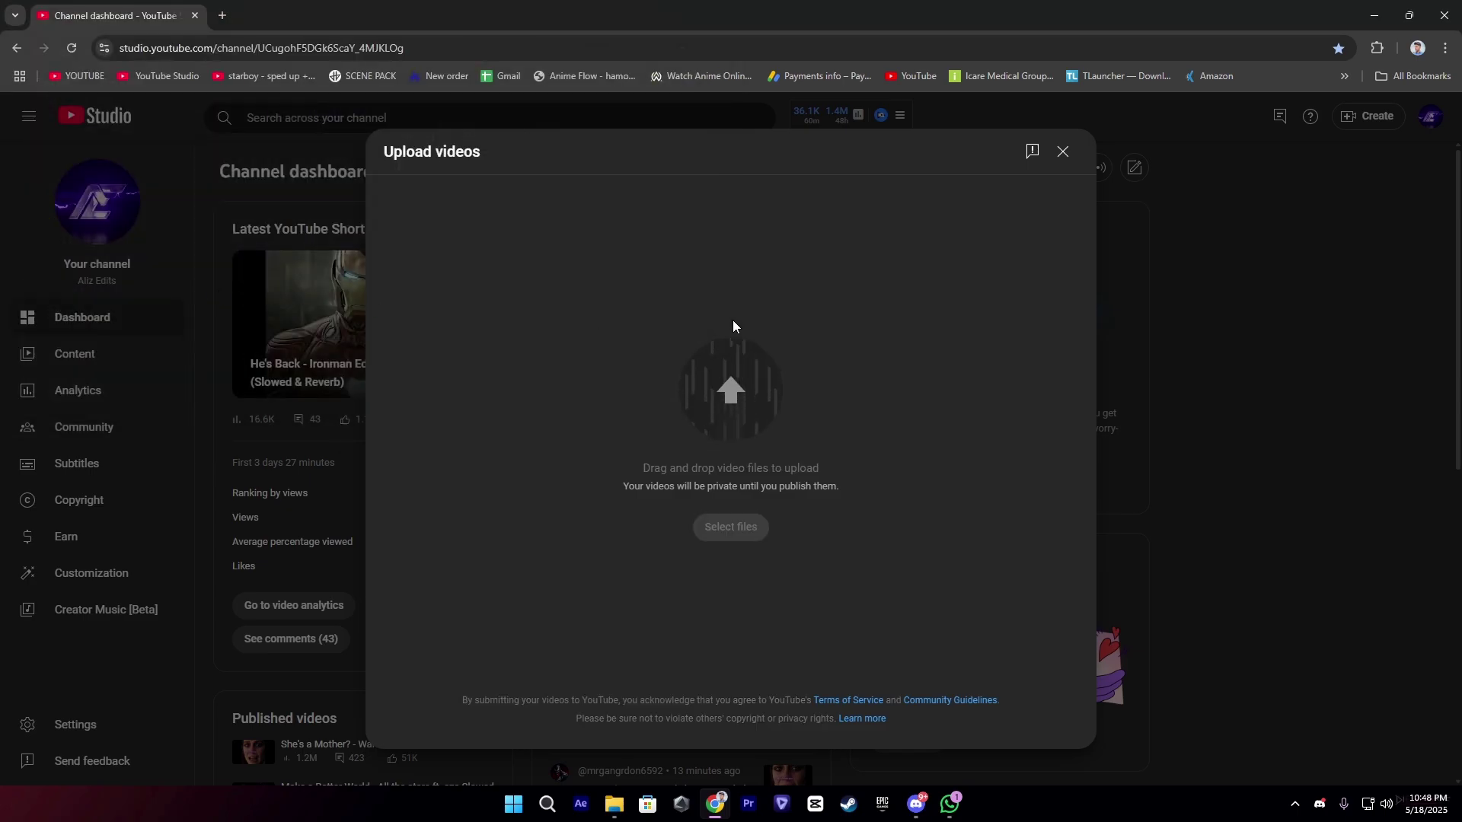